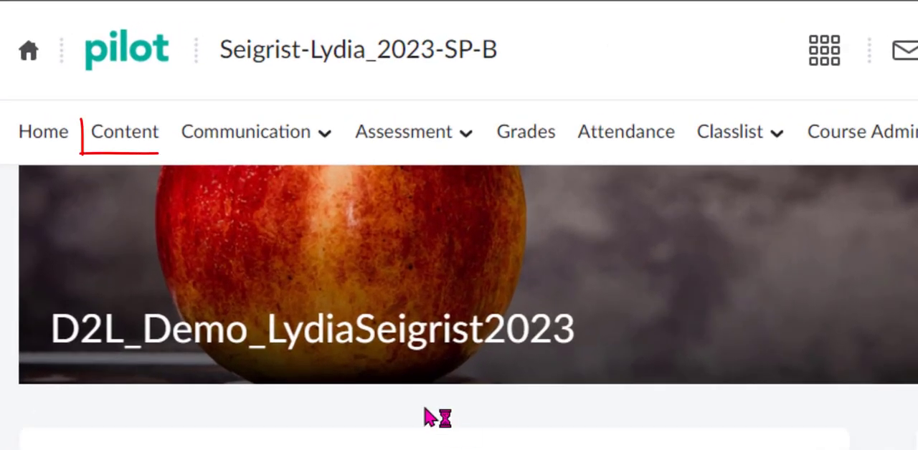
# Open the Week 1 module in the course content and start editing its description in the full-screen editor.
pyautogui.click(109, 143)
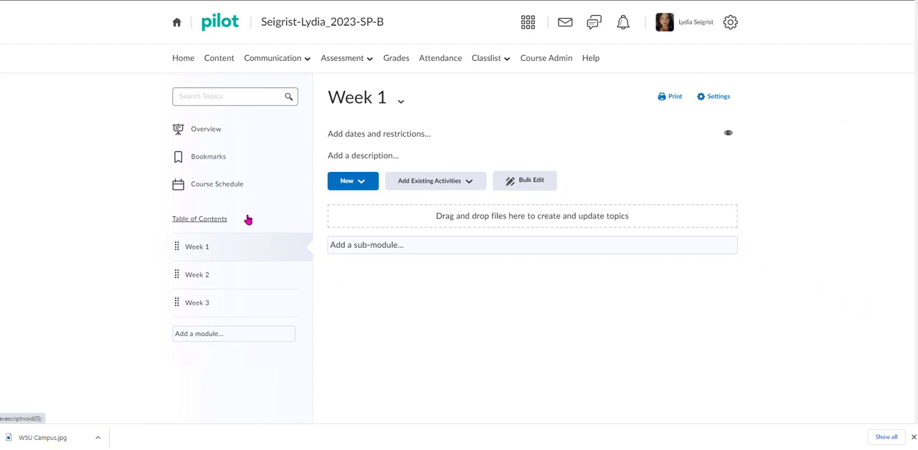
pyautogui.click(199, 247)
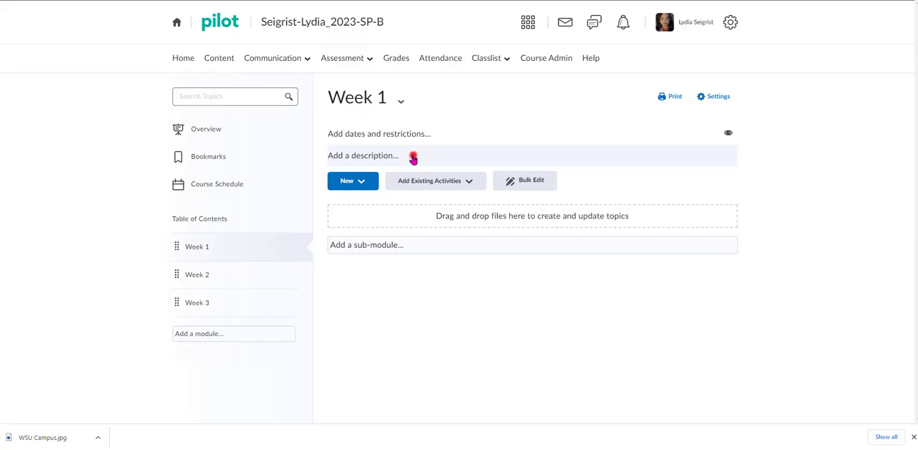
pyautogui.click(411, 155)
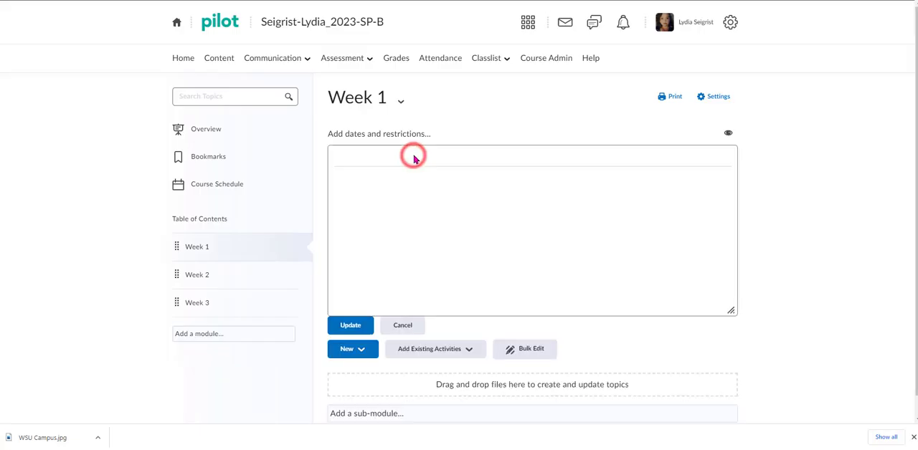
pyautogui.click(533, 272)
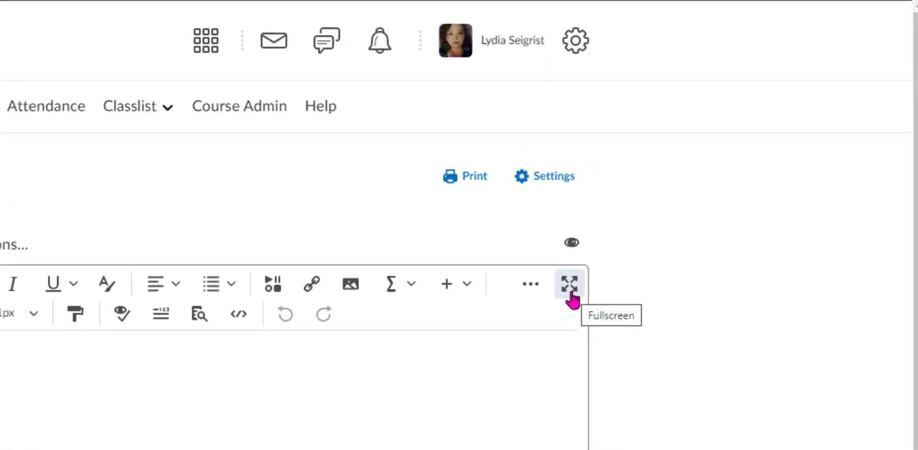
pyautogui.click(570, 290)
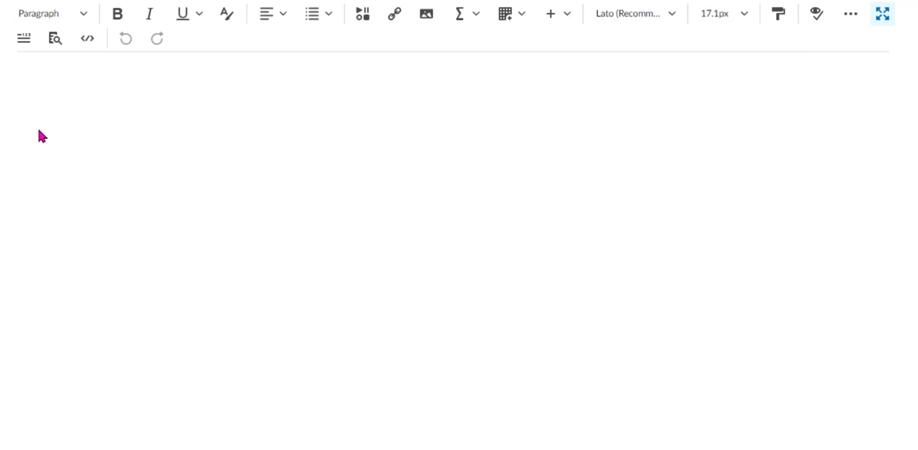
# Paste the copied learning management systems introduction into the description and set all its text to 16px.
pyautogui.write("Learning management systems (LMS) are used in all levels of education and corporation. I will conduct a seven-week evaluation between two different learning management systems since our current LMS is lacking, and students are frustrated with the design of their existing online courses. Students have stated that their online courses are of poor quality and unorganized. To address students' concerns, I have researched and found two different LMS I will evaluate each week and provide you with feedback on the various features and functions. I will provide you each with a recommendation for an LMS, depending on the tools that I assess. At the end of the seven weeks, I will give my overall recommendation of which LMS will provide students and faculty with the best experience. I have chosen to evaluate Brightspace and Canvas. This week I will provide you with an overview of each LMS and my recommendation for the week. This week I will be comparing the following for each learning management system: \tCreating LMS Account \tCreating LMS Class \tCustomizing LMS Class (Banner Name and Image) \tCustomizing Profile (Adding Image, Name, and Email \tAdding Demo Student and Doing a Quality Check")
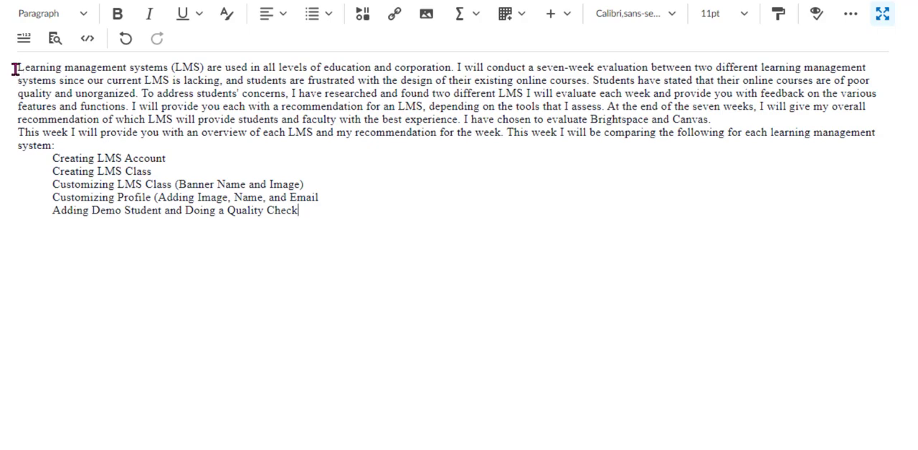
pyautogui.moveTo(18, 68); pyautogui.dragTo(305, 217)
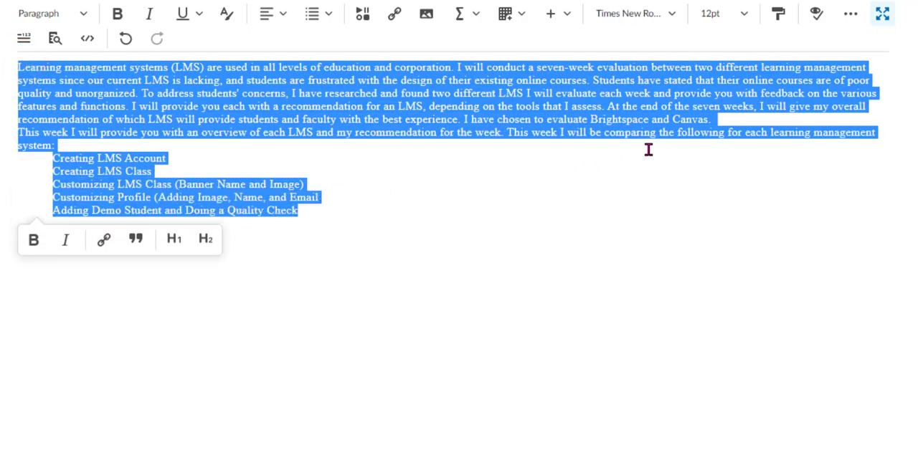
pyautogui.click(746, 18)
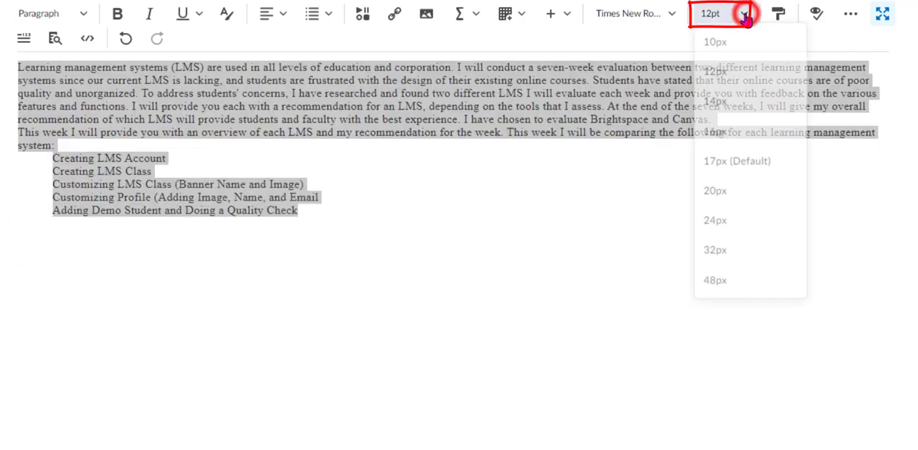
pyautogui.click(741, 134)
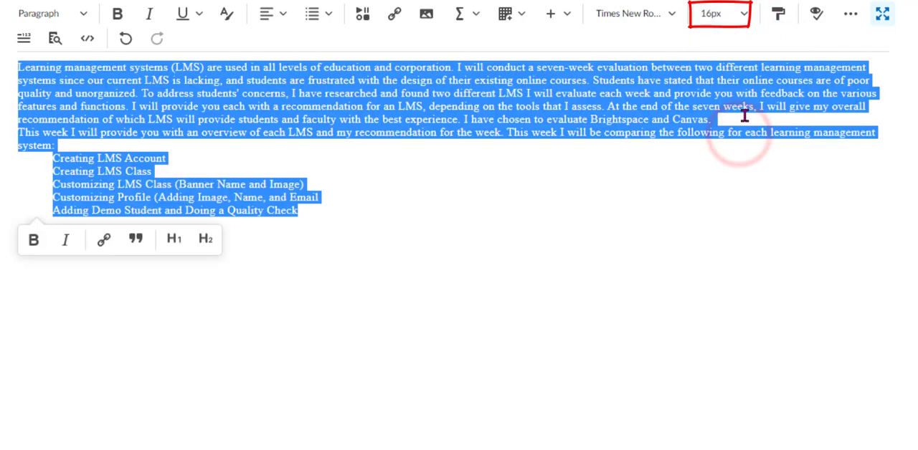
pyautogui.click(427, 240)
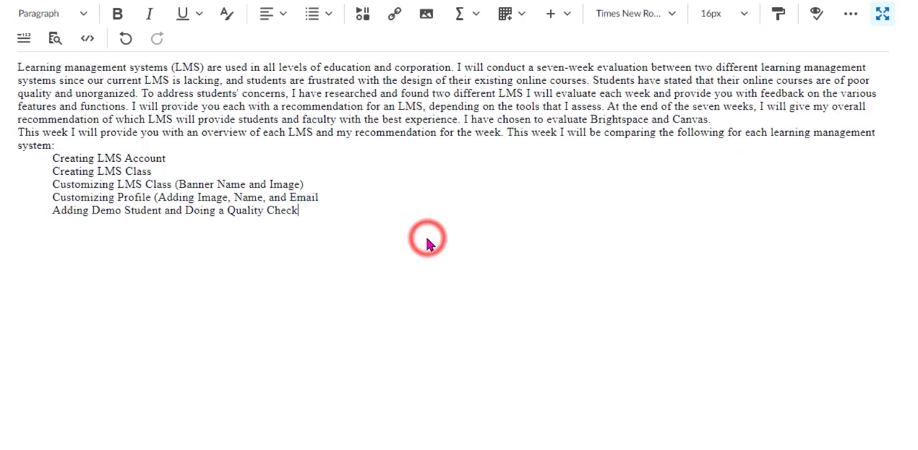
# Change the font of the entire description text to Comic Sans.
pyautogui.moveTo(305, 210); pyautogui.dragTo(30, 86)
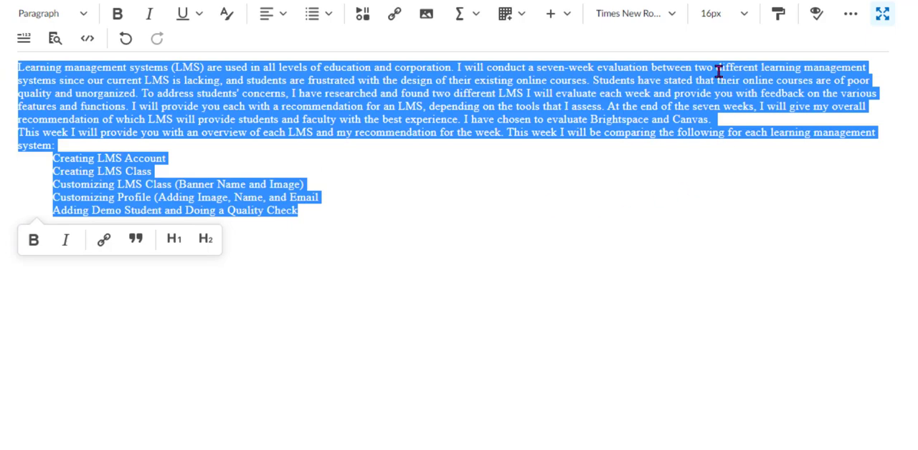
pyautogui.click(671, 13)
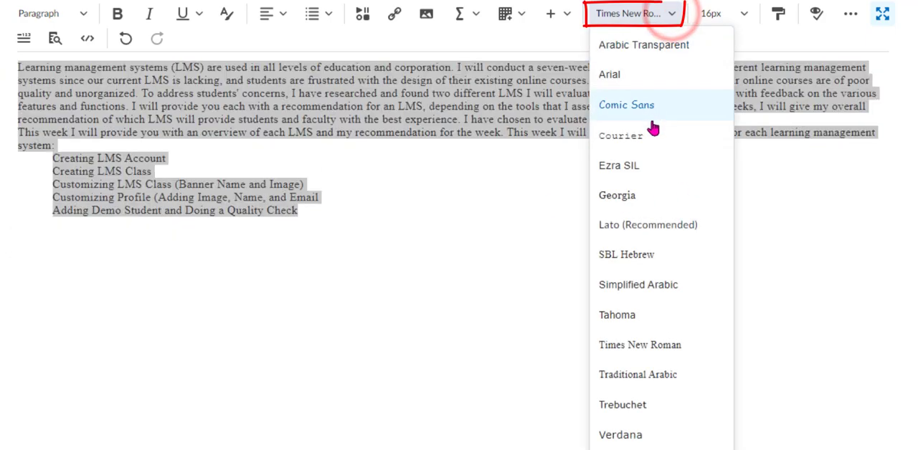
pyautogui.click(649, 107)
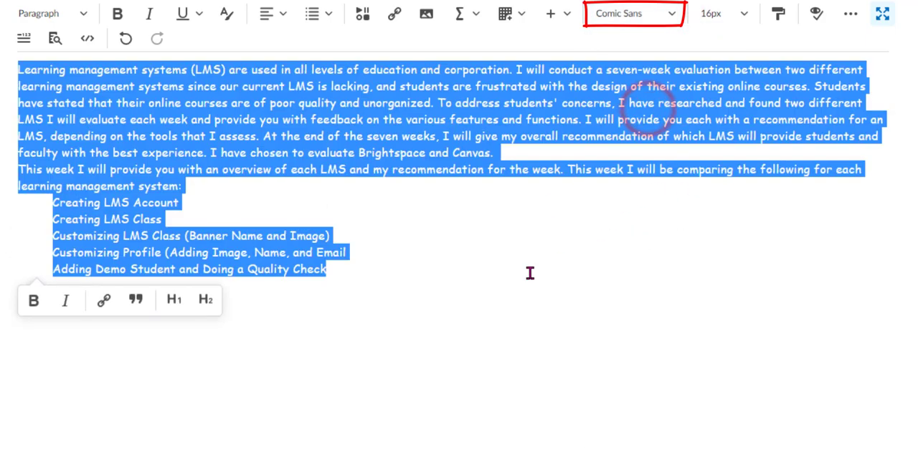
pyautogui.click(428, 283)
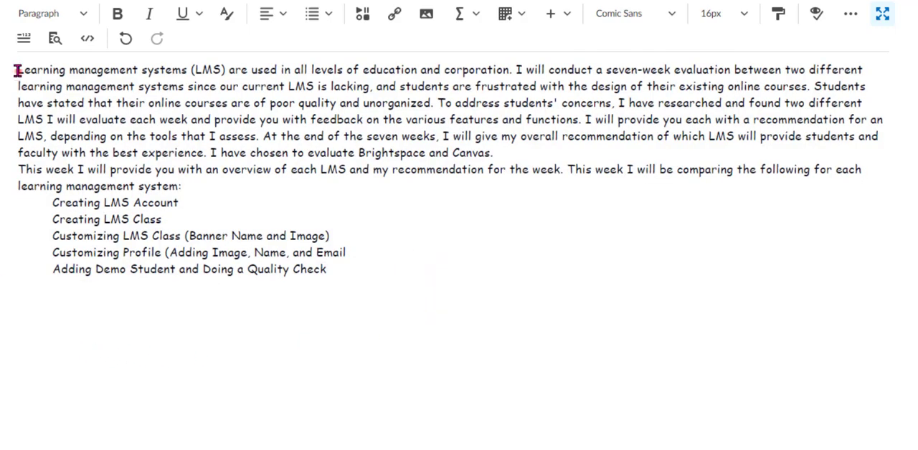
# Make the opening sentence "Learning management systems (LMS) are used in all levels of education and corporation." bold and underlined.
pyautogui.moveTo(16, 70); pyautogui.dragTo(512, 69)
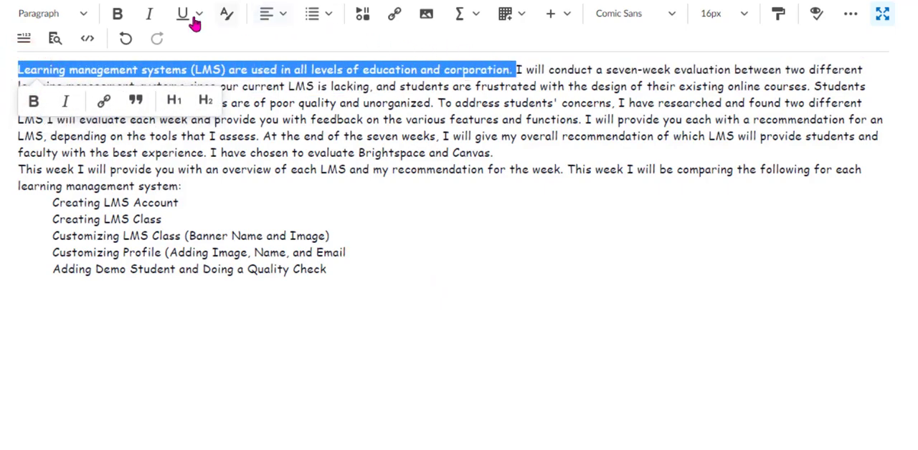
pyautogui.click(117, 15)
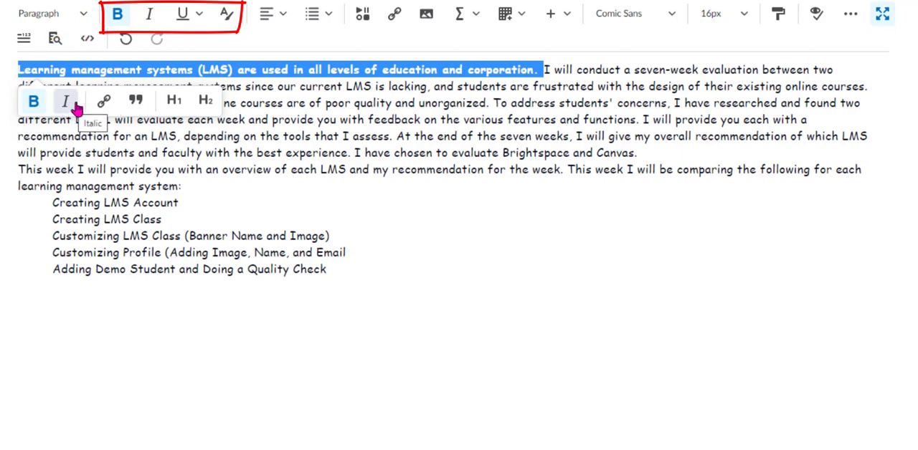
pyautogui.click(200, 17)
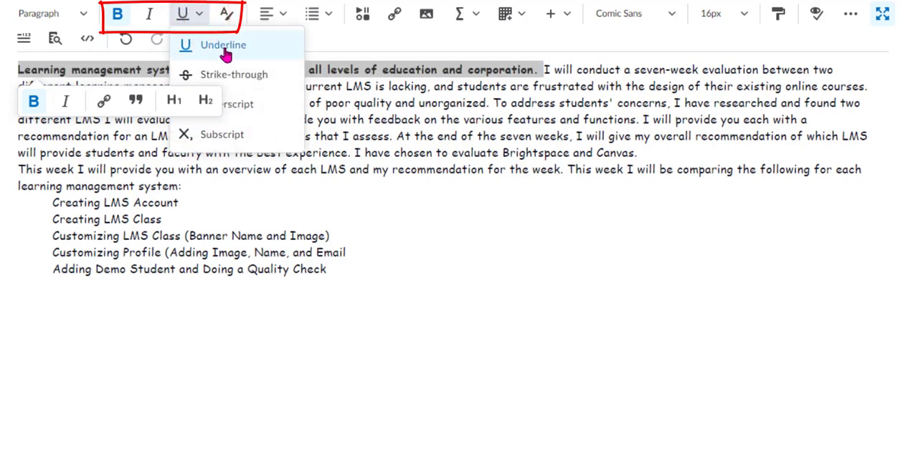
pyautogui.click(226, 47)
pyautogui.click(463, 255)
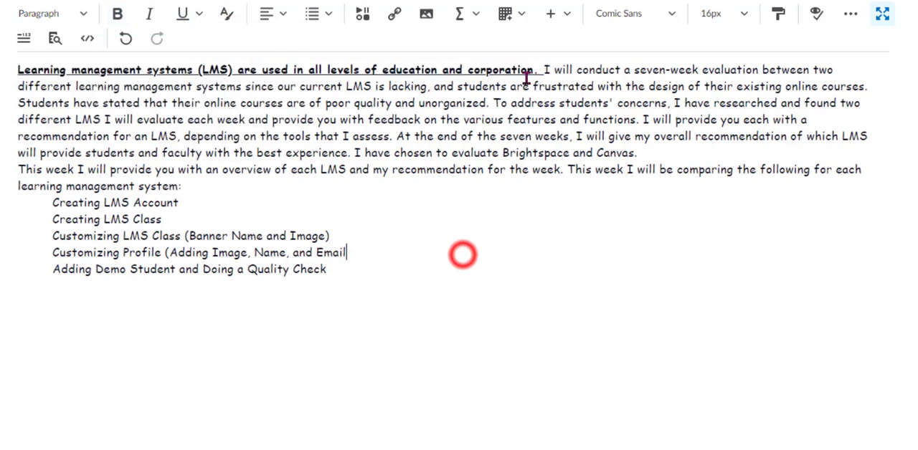
# Separate the bold opening sentence from the rest of the paragraph with a blank line.
pyautogui.click(543, 69)
pyautogui.press('Return')
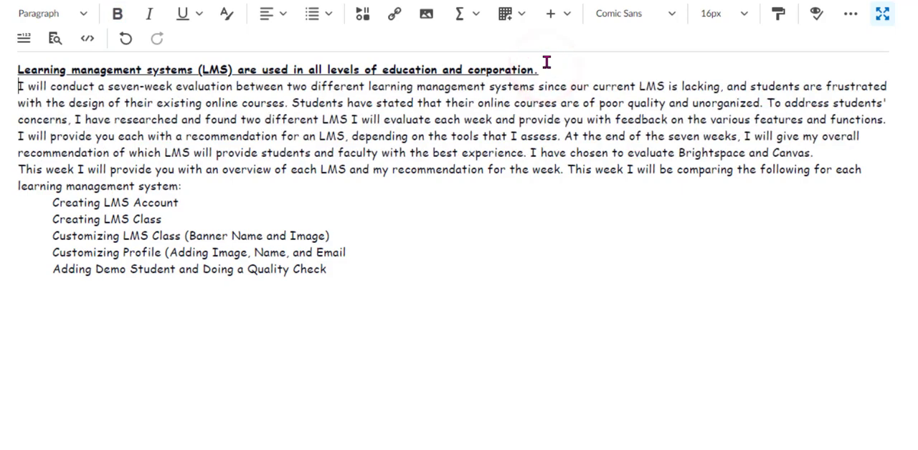
pyautogui.press('Return')
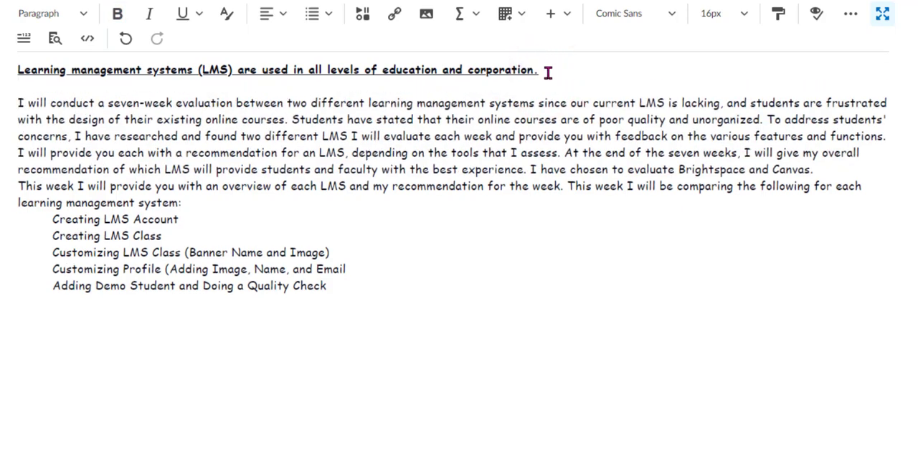
# Center the bold, underlined opening sentence as a heading line.
pyautogui.moveTo(548, 70); pyautogui.dragTo(12, 70)
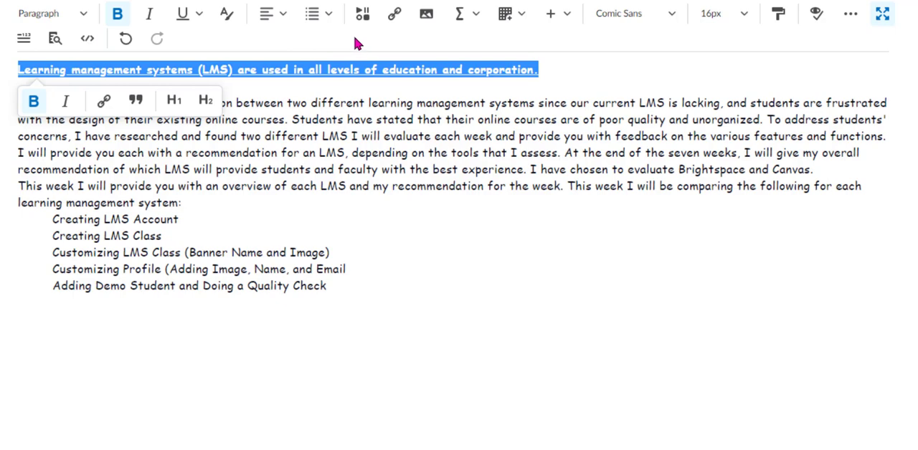
pyautogui.click(283, 17)
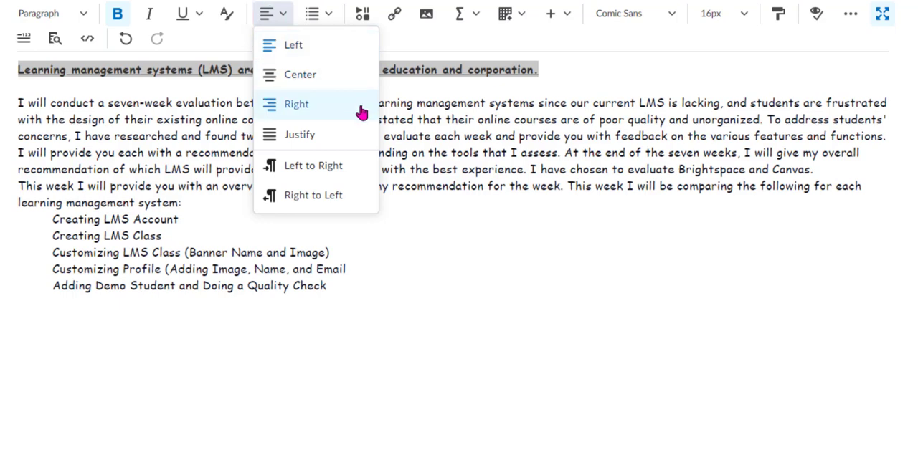
pyautogui.click(353, 79)
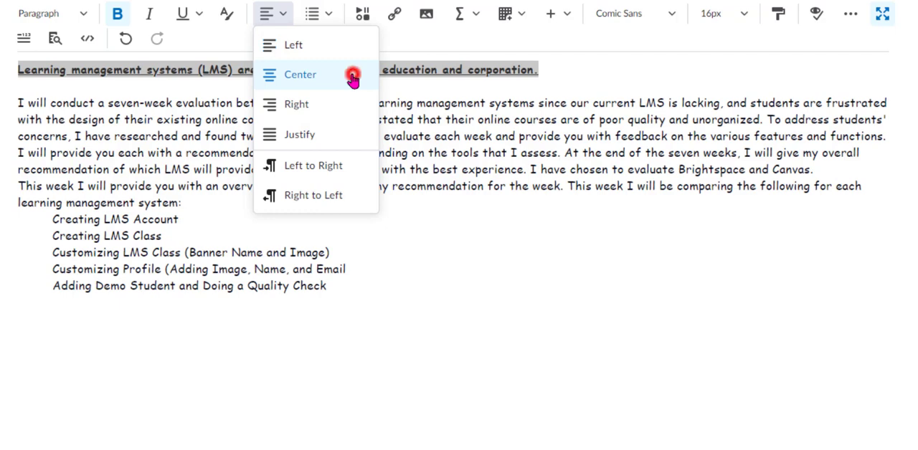
pyautogui.click(450, 256)
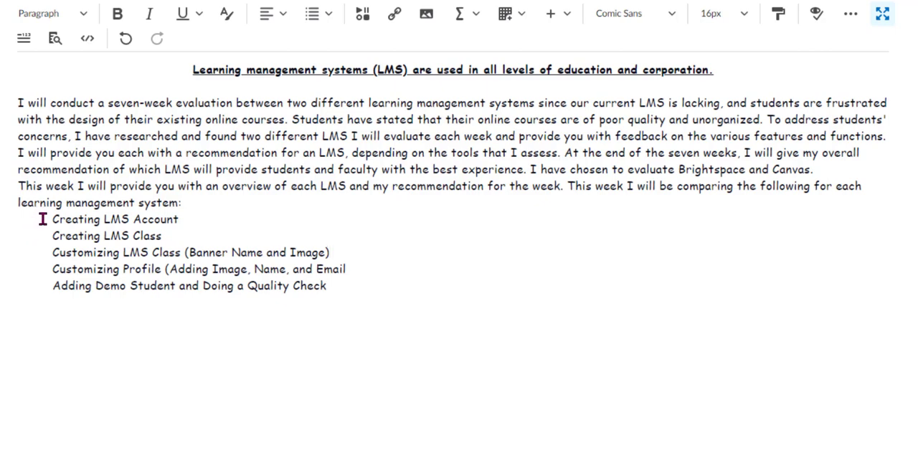
# Try a bulleted list on the five indented topic lines, from Creating LMS Account to the Quality Check, and undo it.
pyautogui.moveTo(43, 219); pyautogui.dragTo(333, 292)
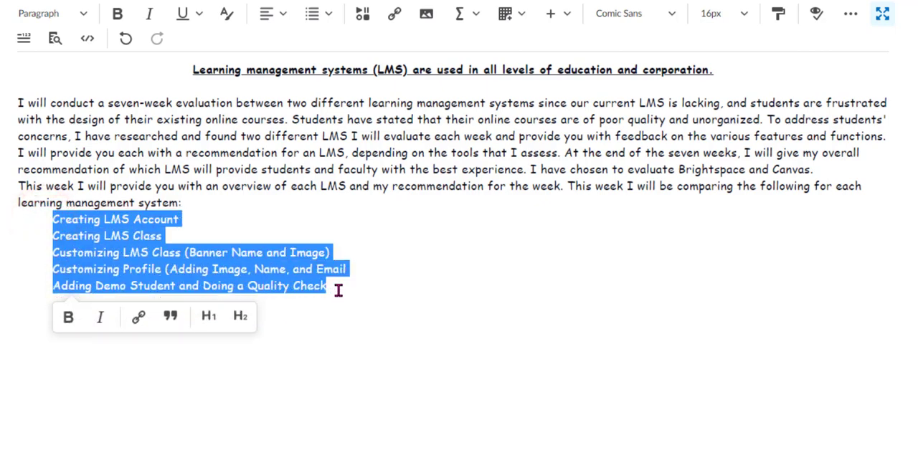
pyautogui.click(329, 15)
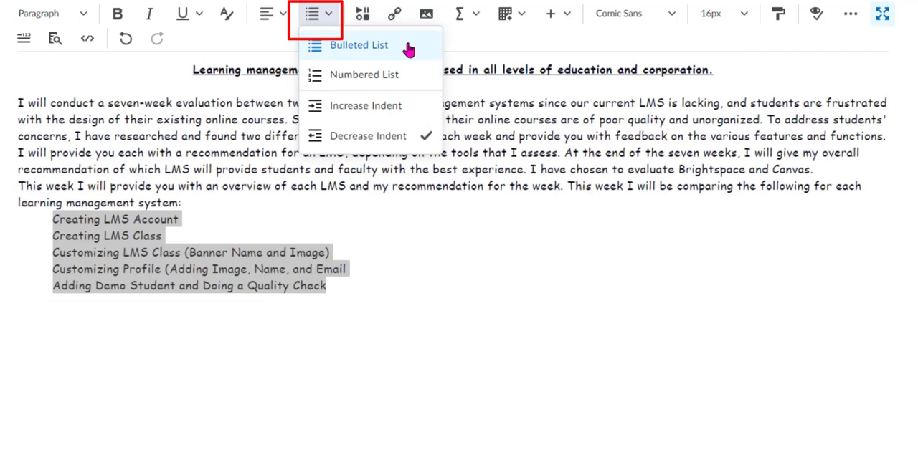
pyautogui.click(408, 48)
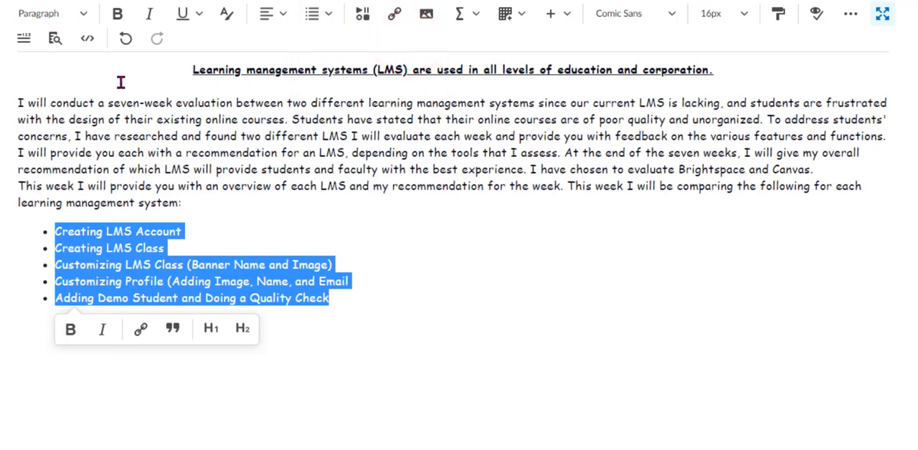
pyautogui.click(125, 40)
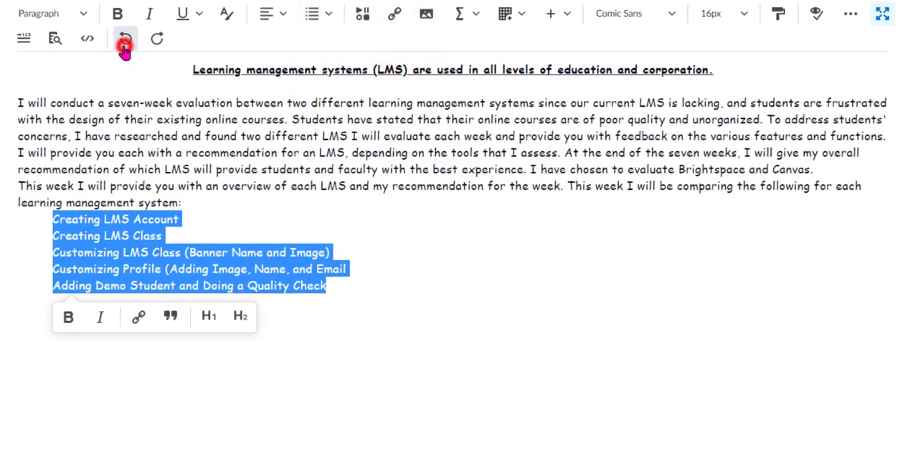
# Format the five indented topic lines below the paragraphs as a numbered list.
pyautogui.click(327, 15)
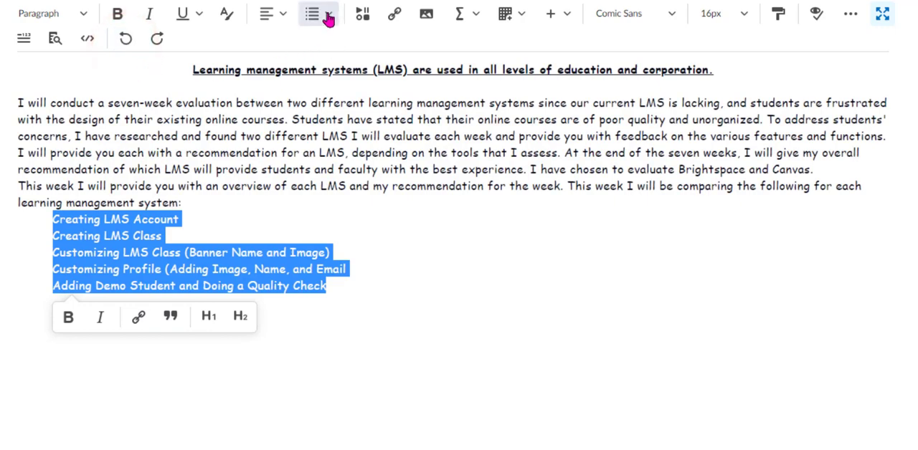
pyautogui.click(353, 75)
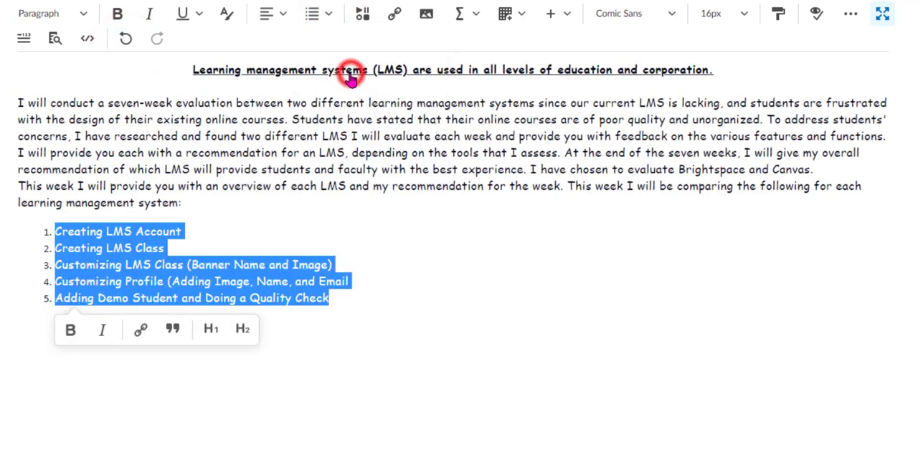
pyautogui.click(379, 308)
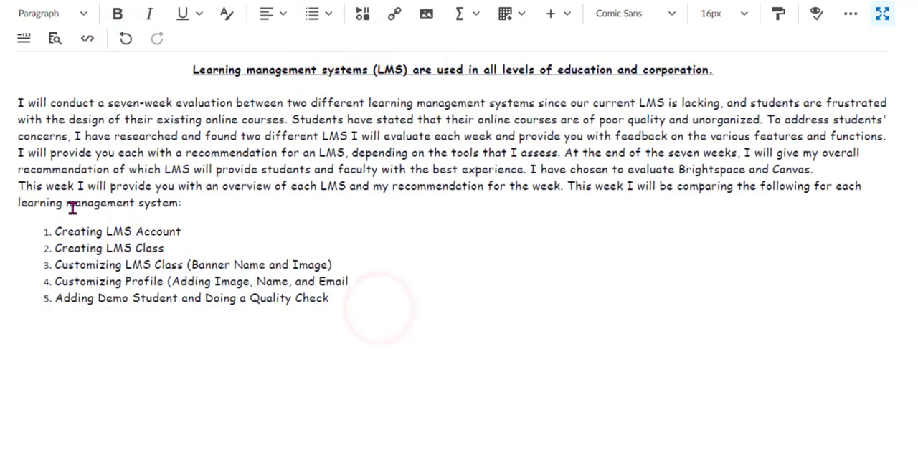
# Apply the magenta text color #ff00ff to the first line of the paragraph starting "I will conduct a seven-week evaluation".
pyautogui.moveTo(14, 103); pyautogui.dragTo(904, 109)
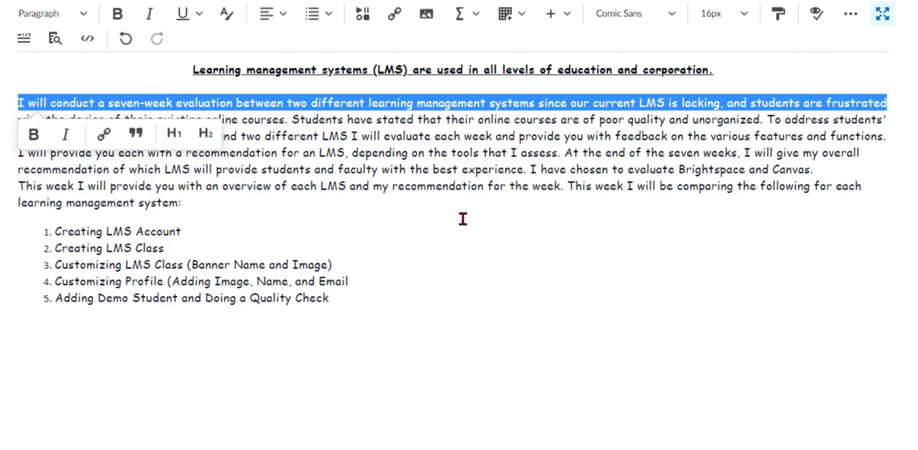
pyautogui.click(225, 17)
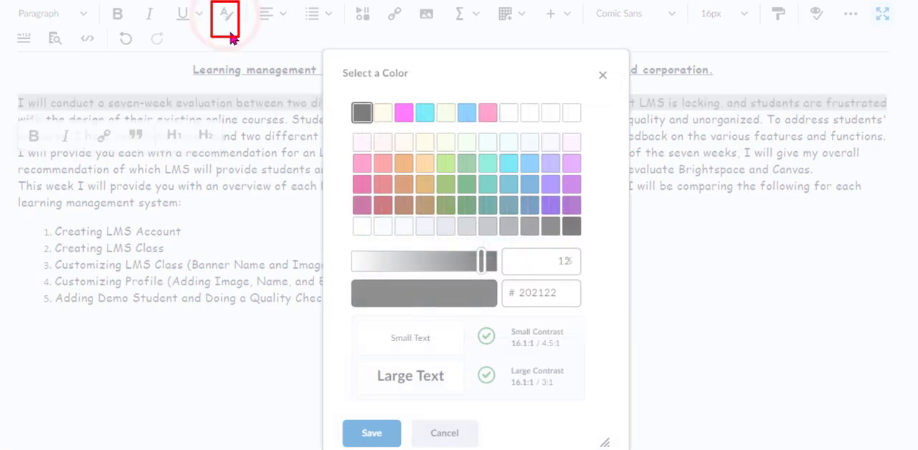
pyautogui.click(403, 113)
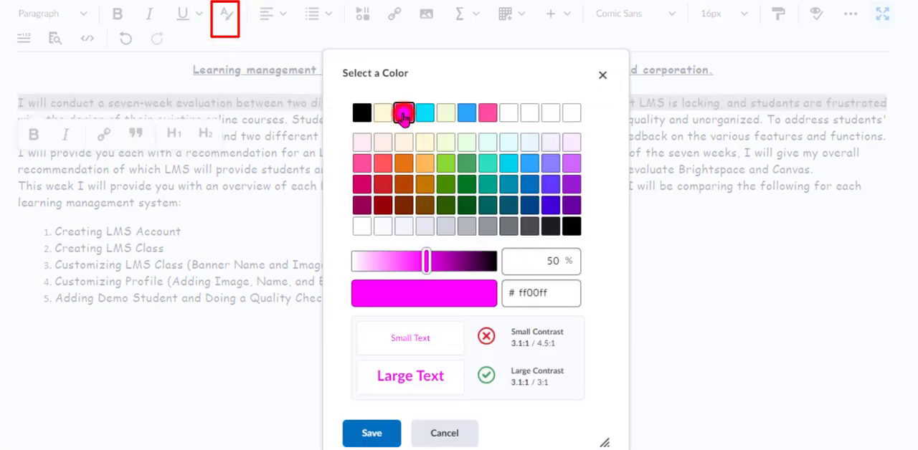
pyautogui.click(397, 429)
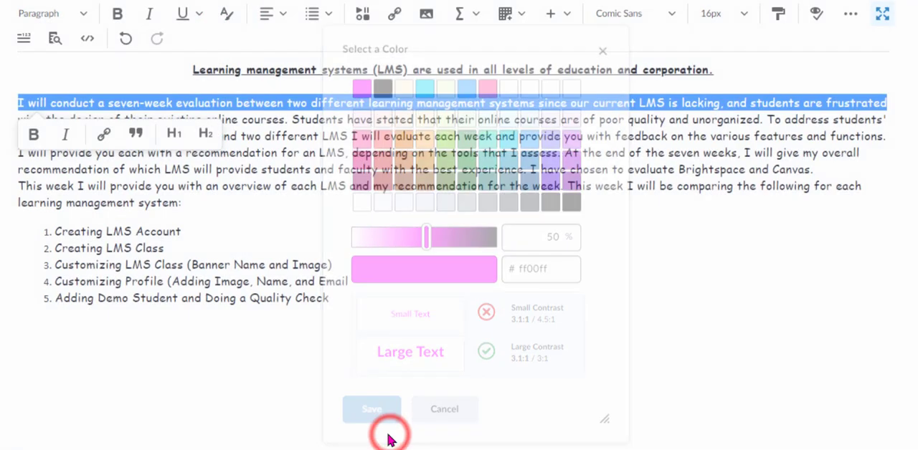
# Bold the magenta first line of the paragraph starting "I will conduct a seven-week evaluation".
pyautogui.click(117, 13)
pyautogui.click(405, 299)
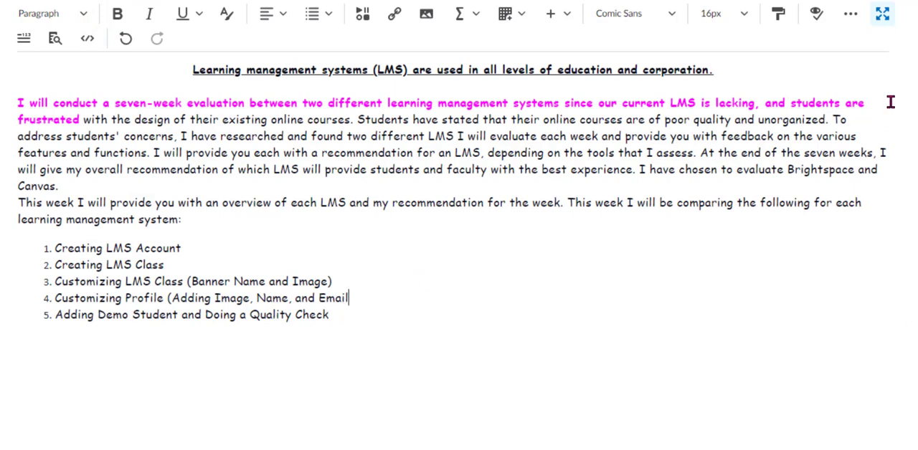
# Run the Accessibility Checker, repairing the opening sentence as Heading 1 and ignoring the contrast error on the magenta text.
pyautogui.click(816, 20)
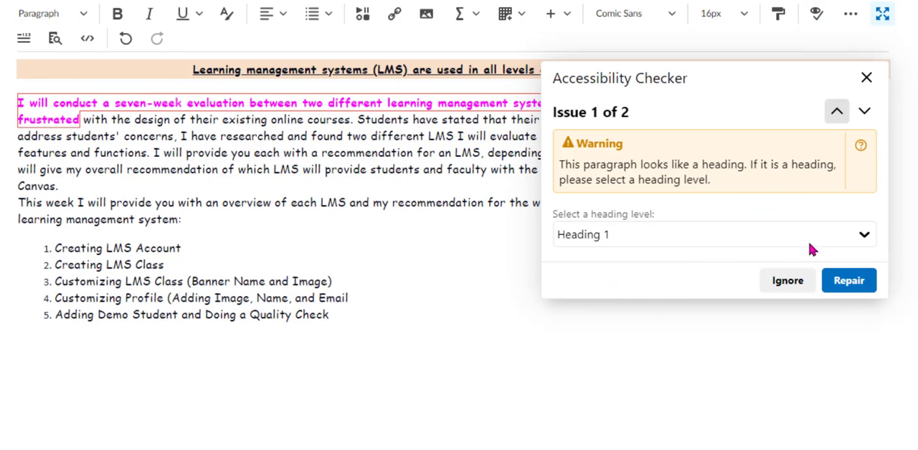
pyautogui.click(866, 236)
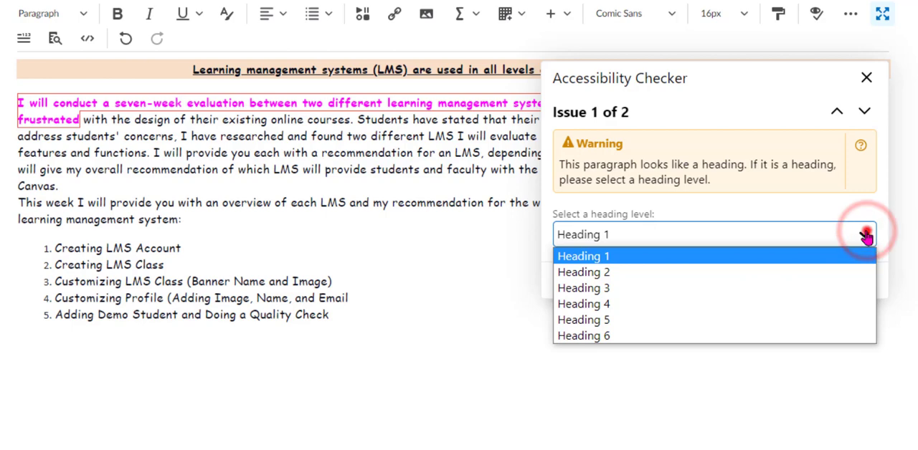
pyautogui.click(866, 236)
pyautogui.click(847, 281)
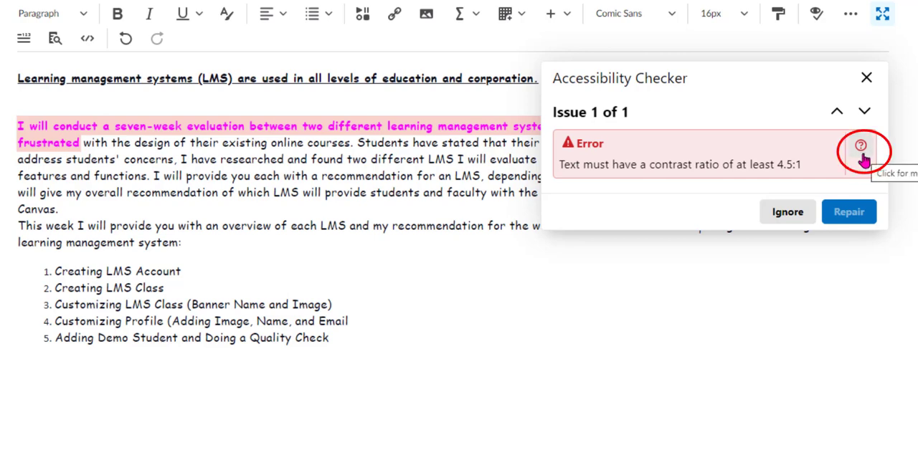
pyautogui.click(794, 214)
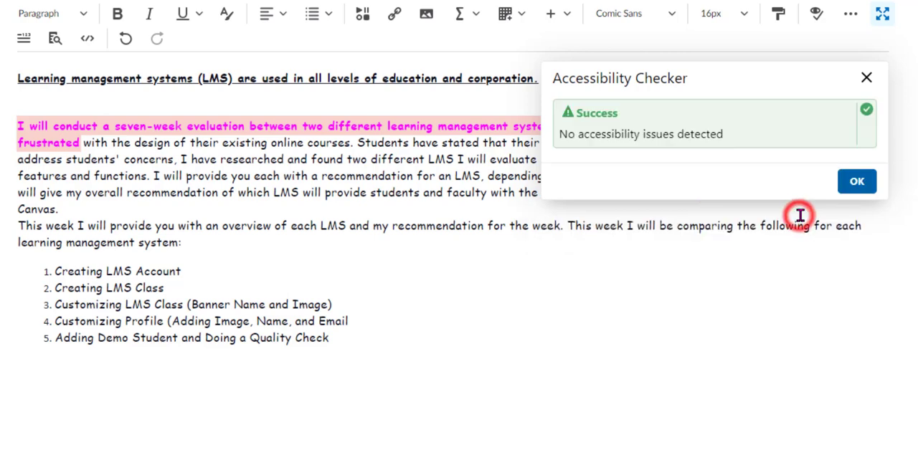
pyautogui.click(857, 183)
# Change the magenta text in the first paragraph to black #000000 and remove its bold formatting.
pyautogui.moveTo(81, 143); pyautogui.dragTo(12, 129)
pyautogui.click(225, 21)
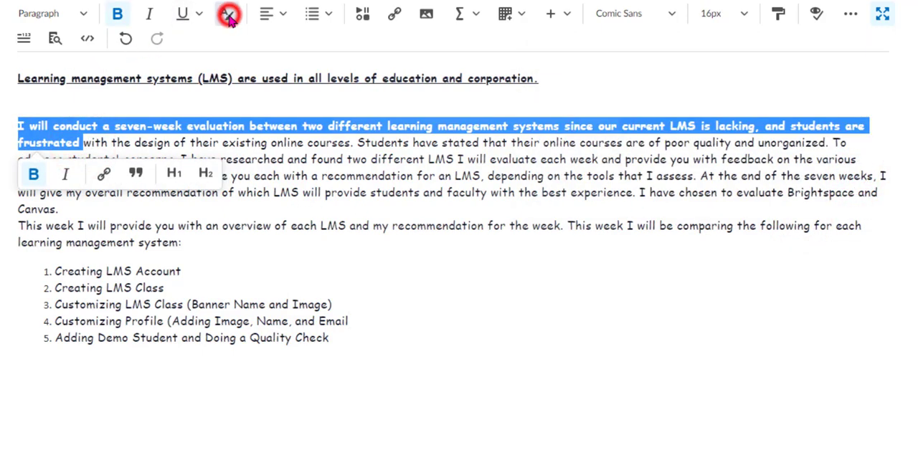
pyautogui.click(378, 116)
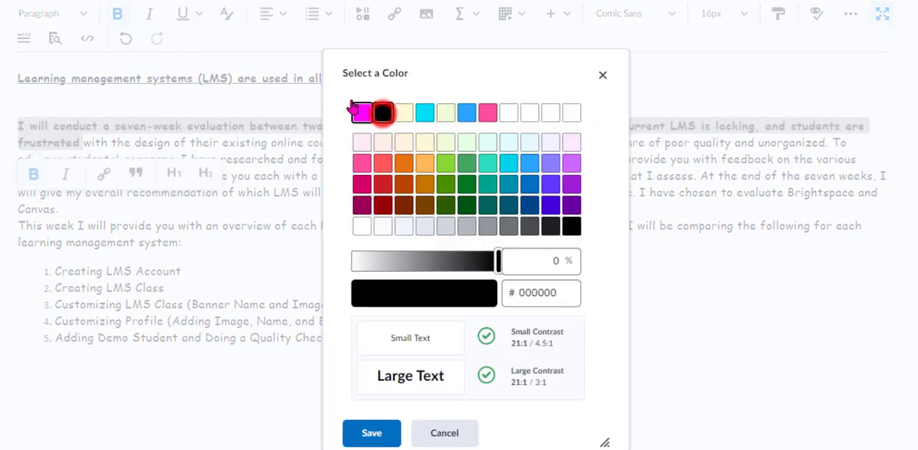
pyautogui.click(396, 432)
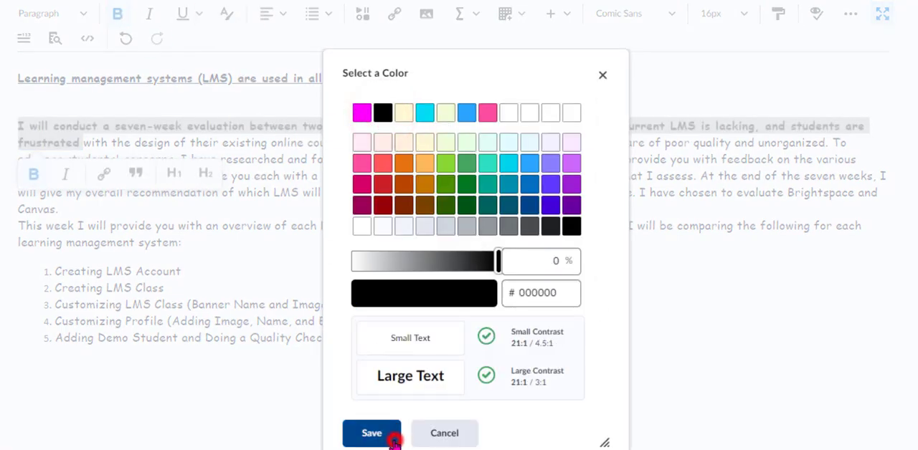
pyautogui.click(117, 16)
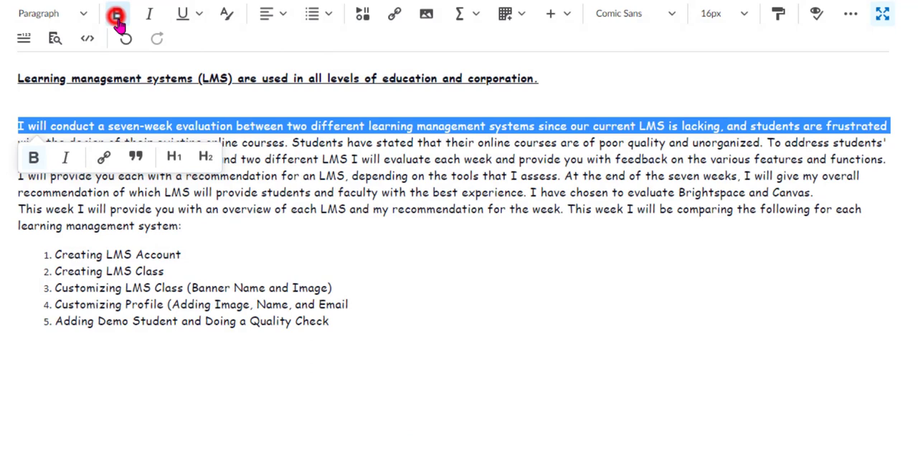
pyautogui.click(361, 342)
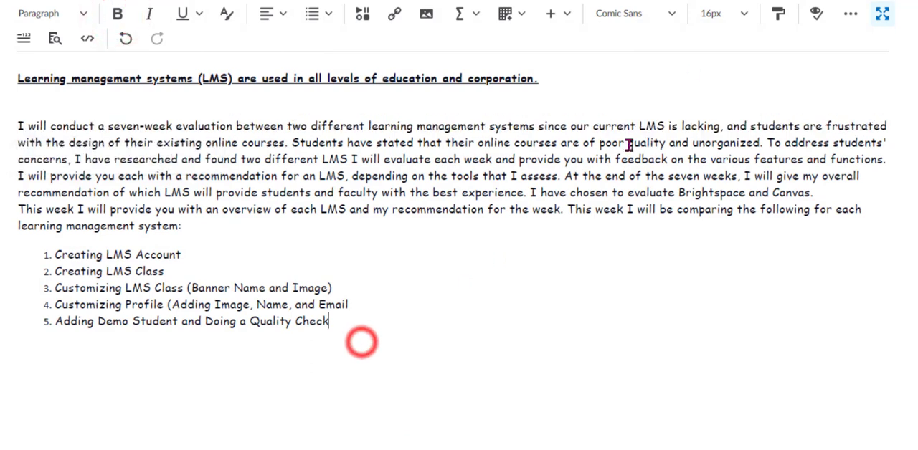
# Recheck the Week 1 description for accessibility issues and close the checker.
pyautogui.click(817, 16)
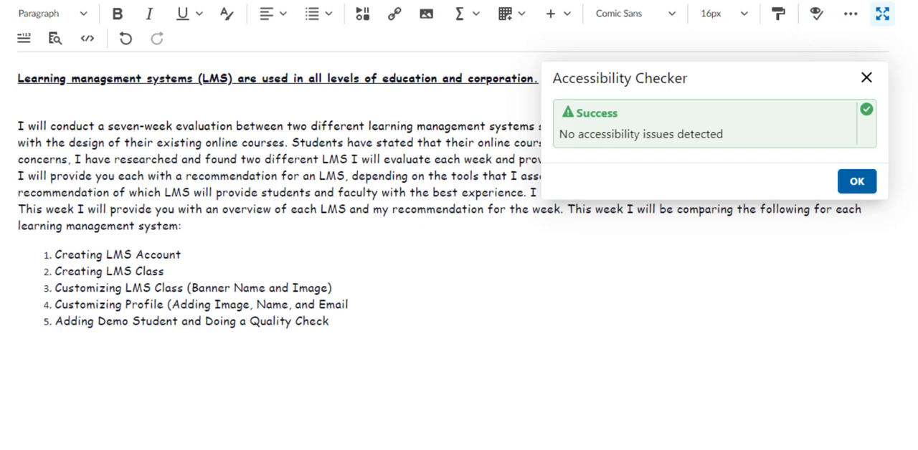
pyautogui.click(866, 190)
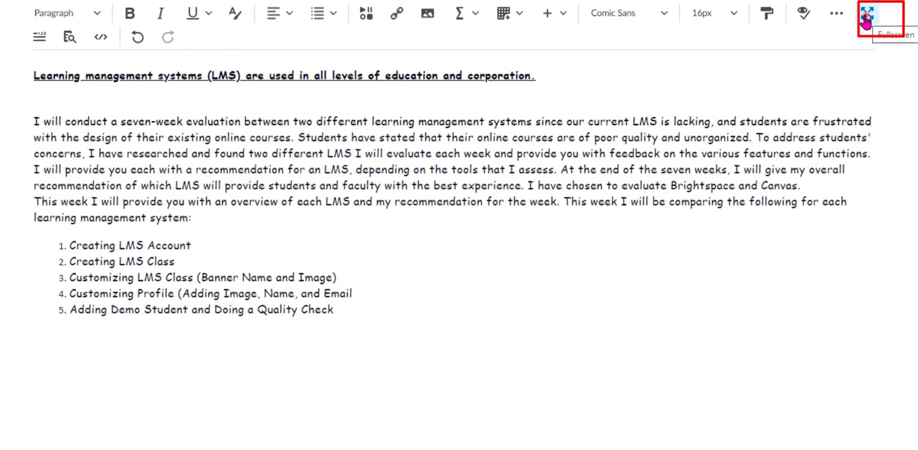
# Exit the full-screen editor and save the formatted Week 1 description.
pyautogui.click(866, 21)
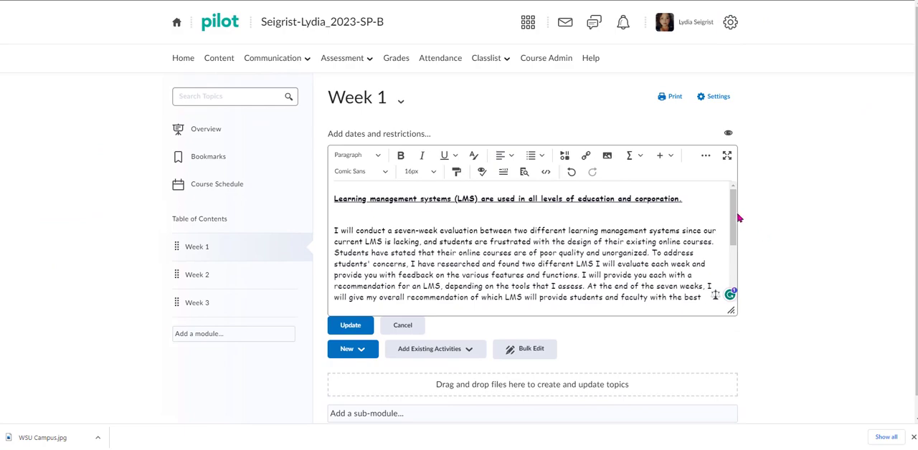
pyautogui.moveTo(735, 215); pyautogui.dragTo(726, 266)
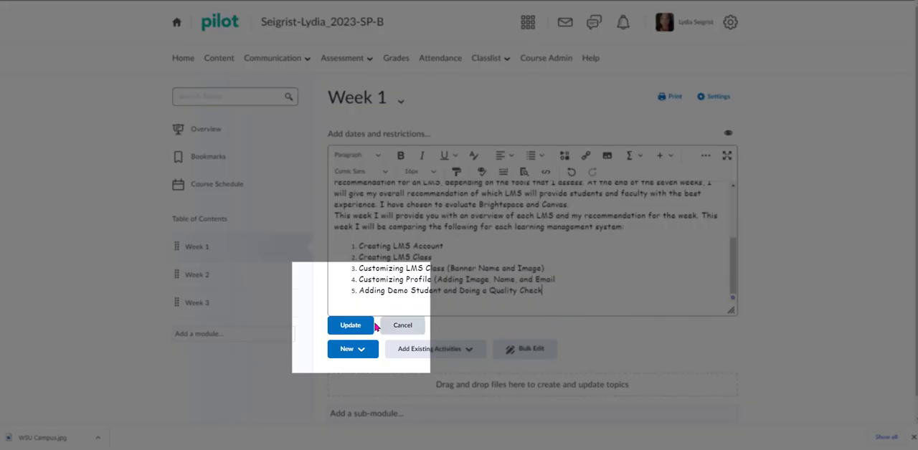
pyautogui.click(349, 326)
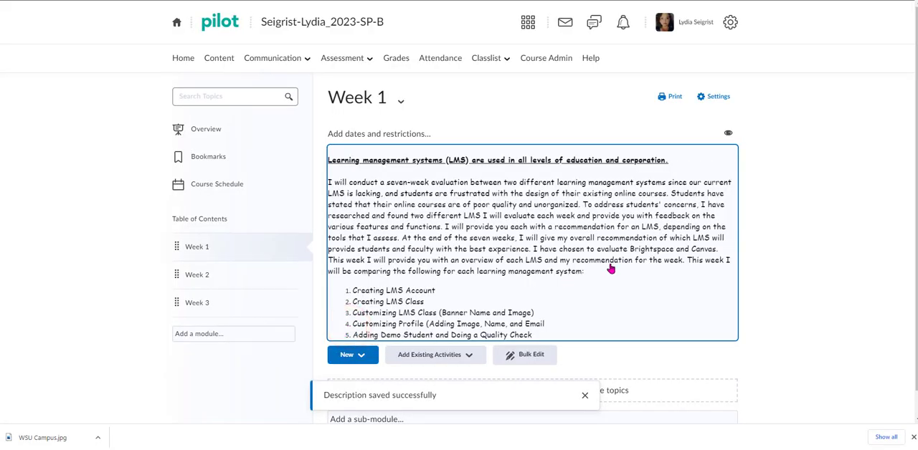
pyautogui.scroll(-1, 704, 287)
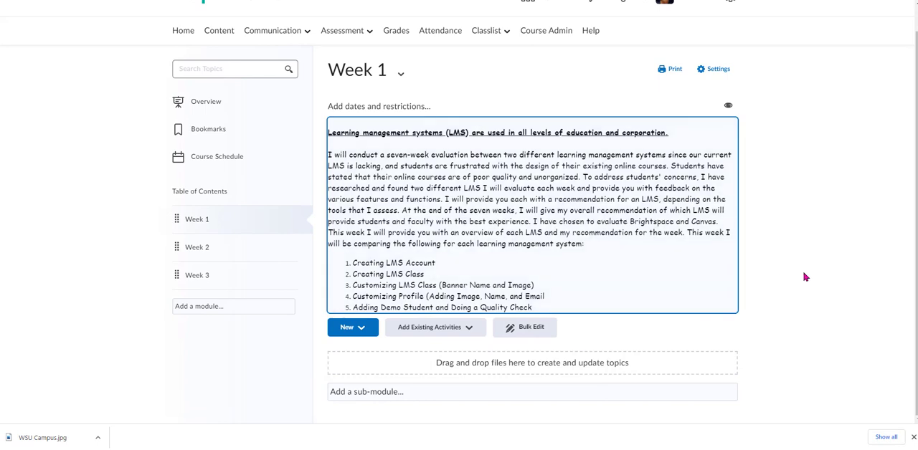
# Reopen the Week 1 description for editing, view it in full screen, and save it again.
pyautogui.click(687, 286)
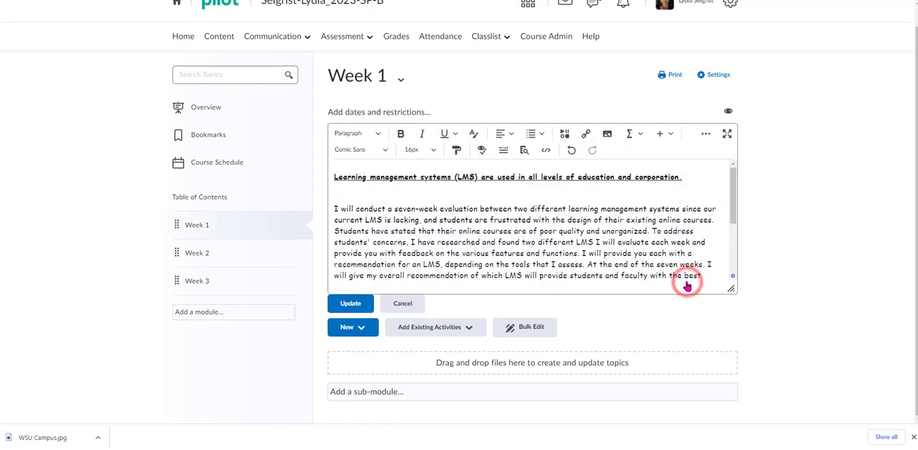
pyautogui.click(730, 136)
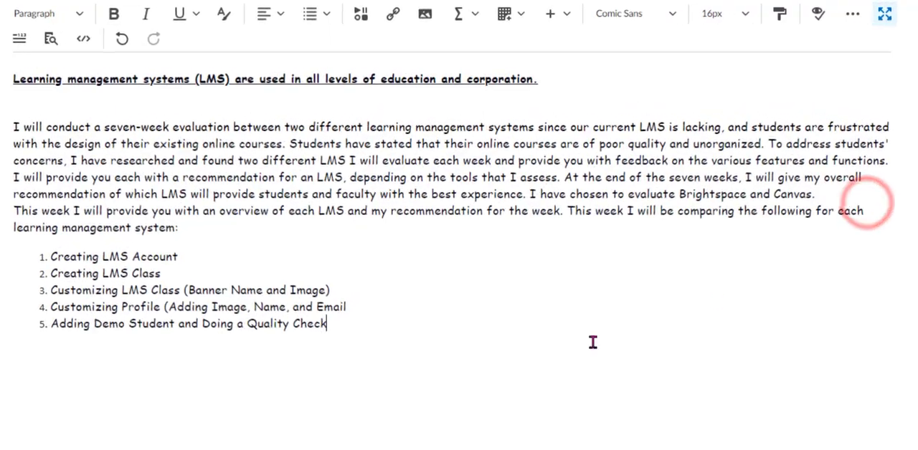
pyautogui.click(883, 14)
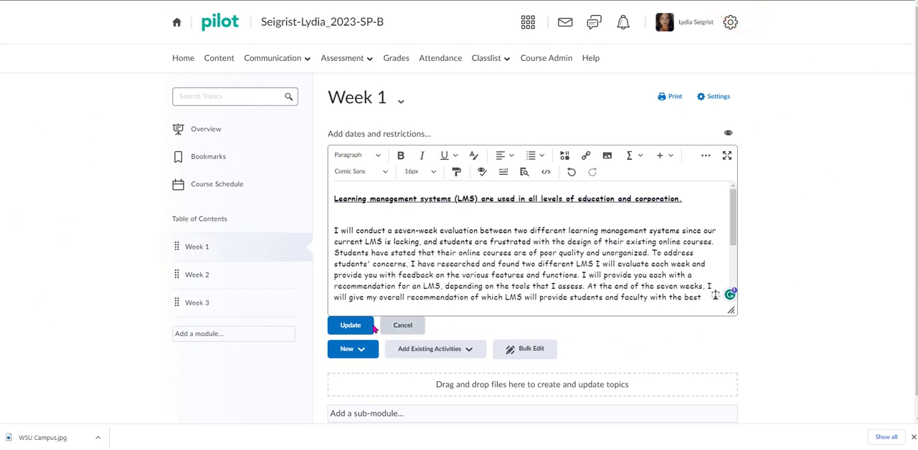
pyautogui.click(349, 326)
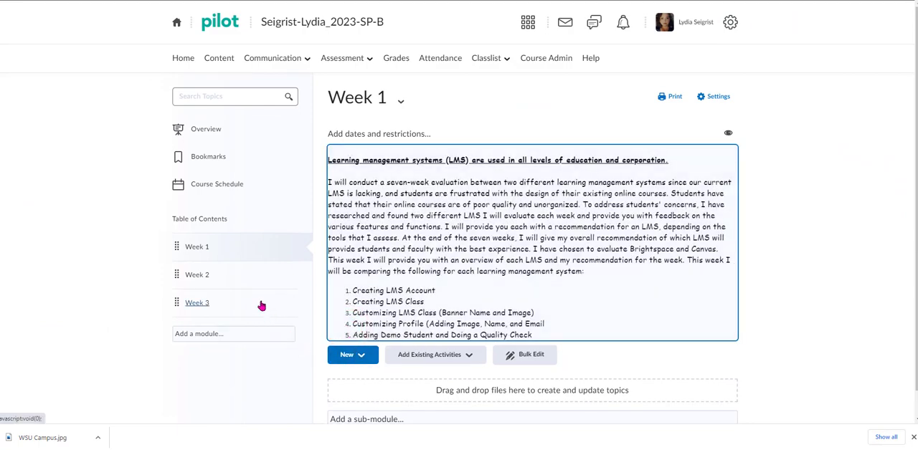
# Open the Week 2 module and start its description in the full-screen editor.
pyautogui.click(192, 280)
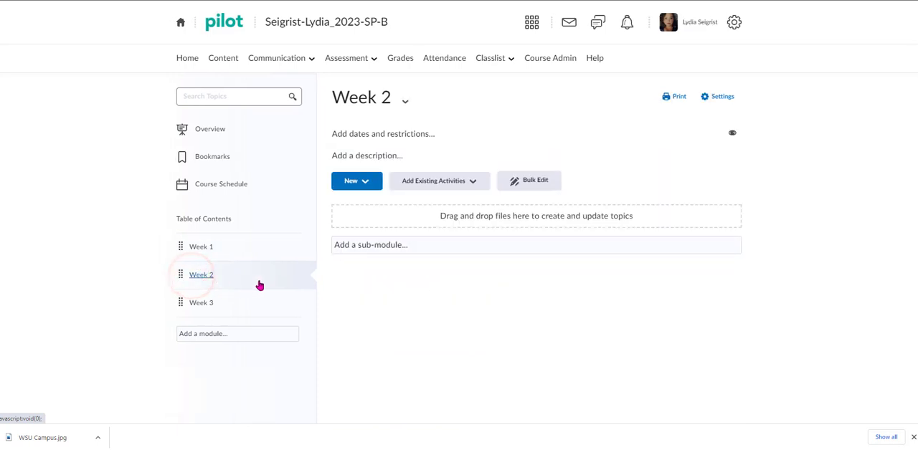
pyautogui.click(429, 158)
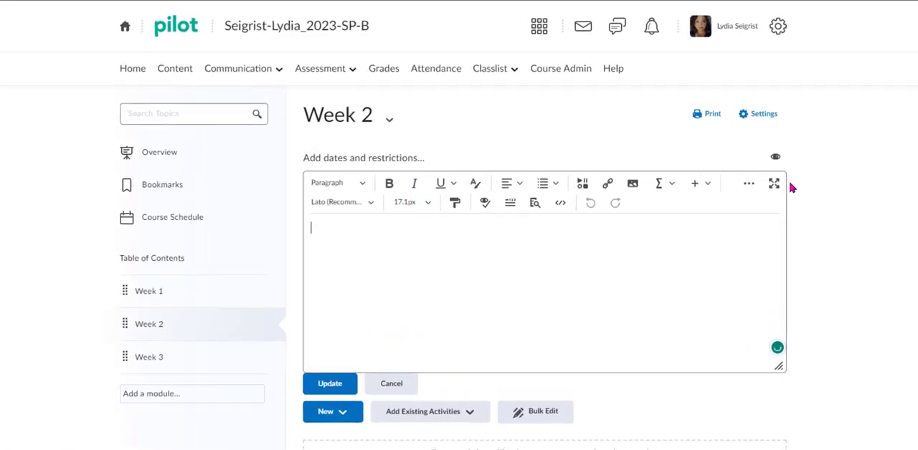
pyautogui.click(774, 183)
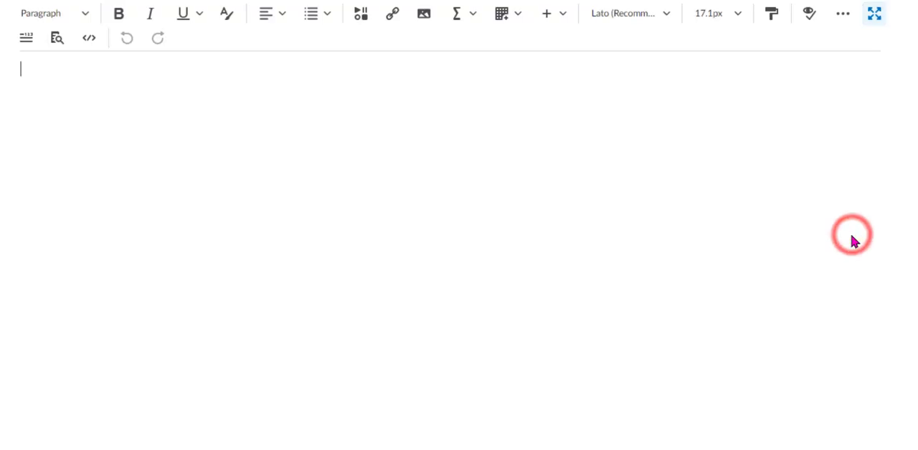
# Upload the green Wright State logo, the file starting with 257130180 in WSU Pictures, from the computer as an image for the description.
pyautogui.click(418, 20)
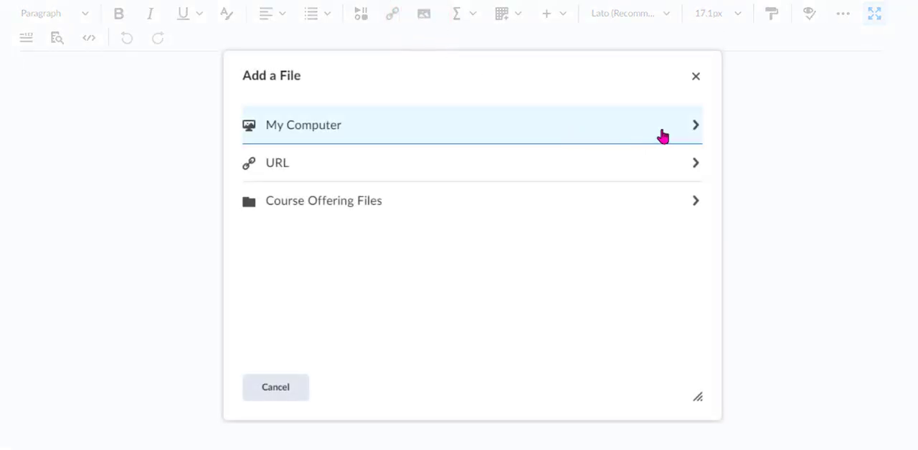
pyautogui.click(693, 127)
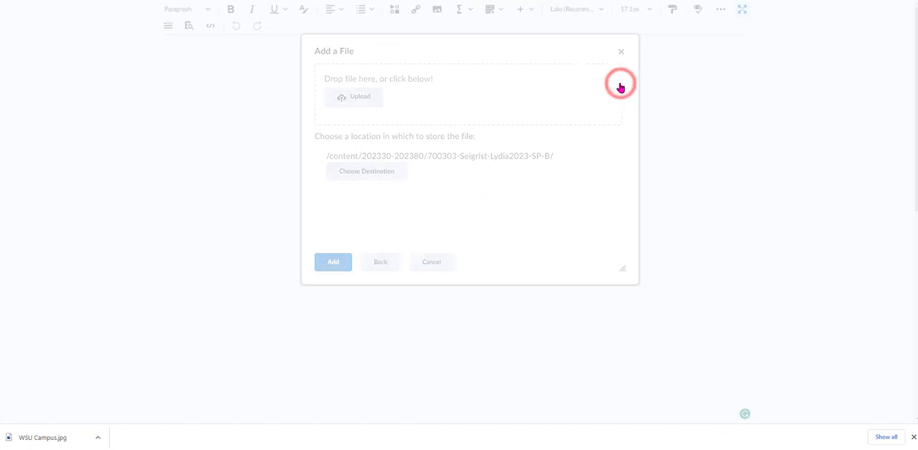
pyautogui.click(367, 102)
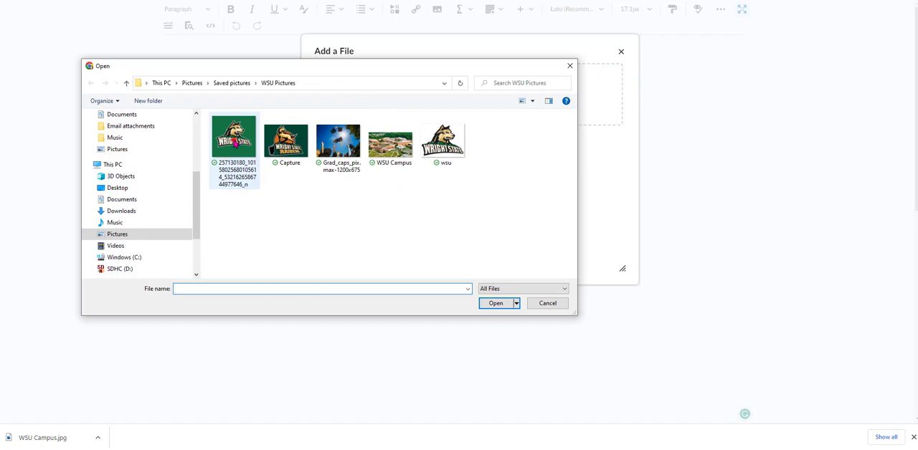
pyautogui.click(234, 142)
pyautogui.click(495, 305)
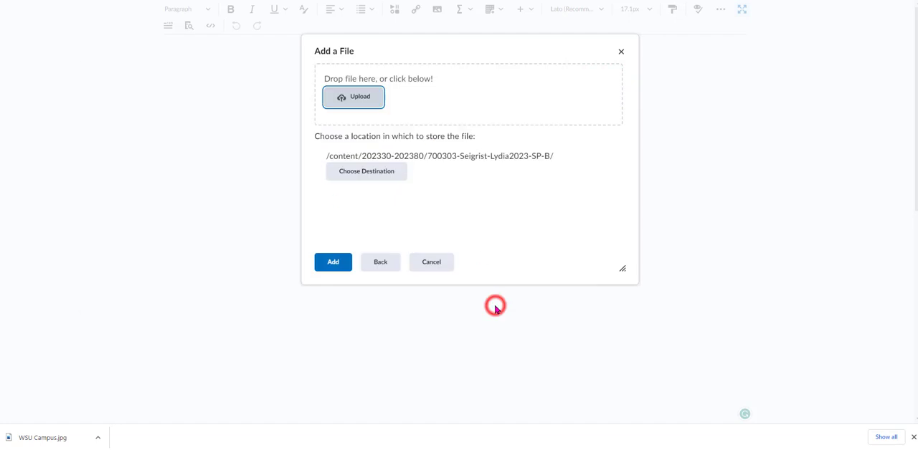
pyautogui.click(334, 264)
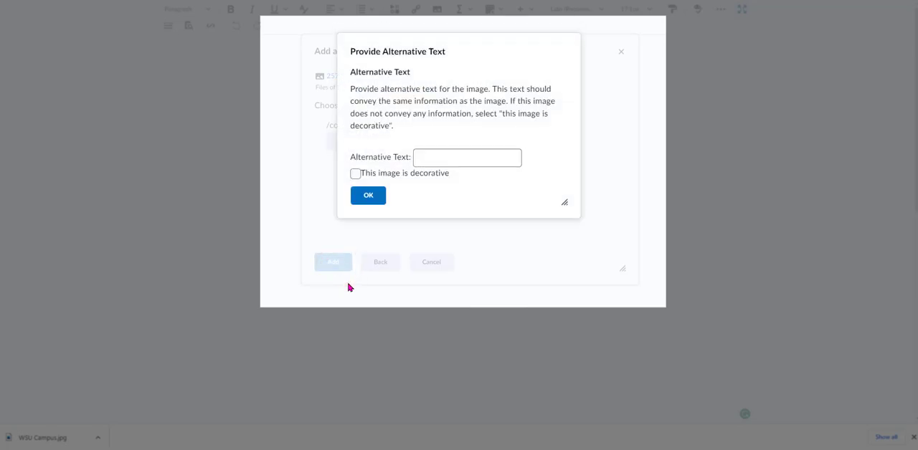
# Give the logo image the alternative text "WSU Logo" and insert it, overwriting the existing duplicate file.
pyautogui.click(509, 159)
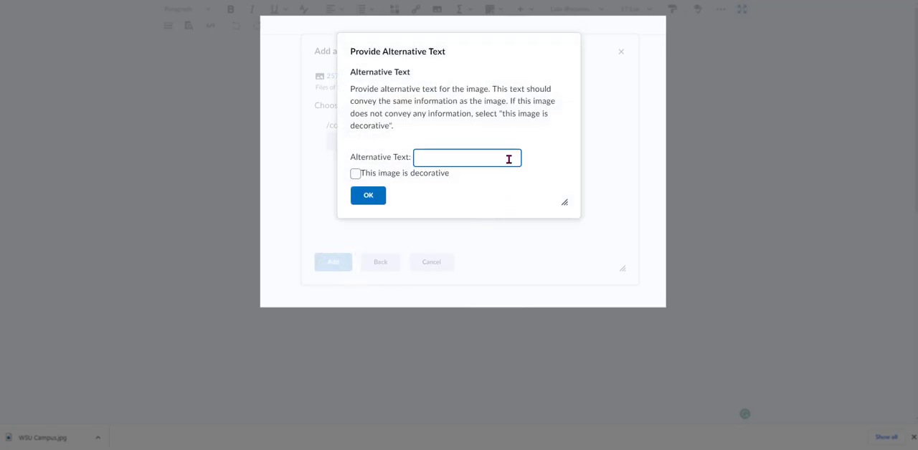
pyautogui.click(509, 159)
pyautogui.click(378, 203)
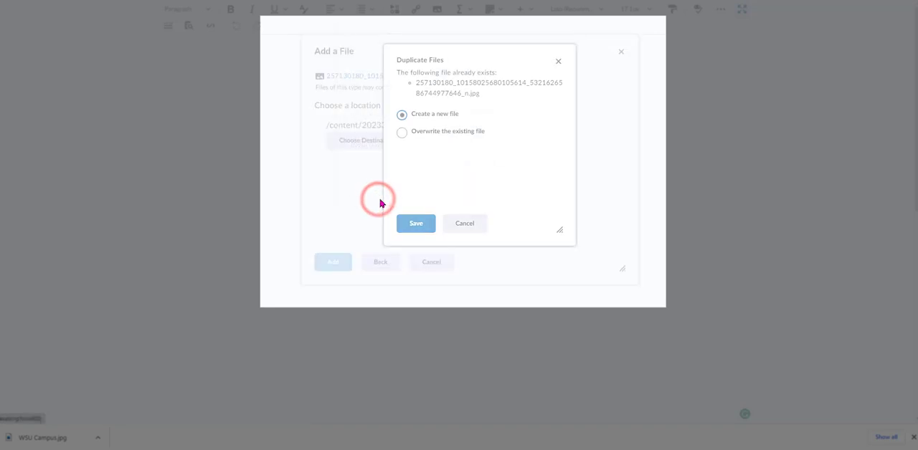
pyautogui.click(402, 133)
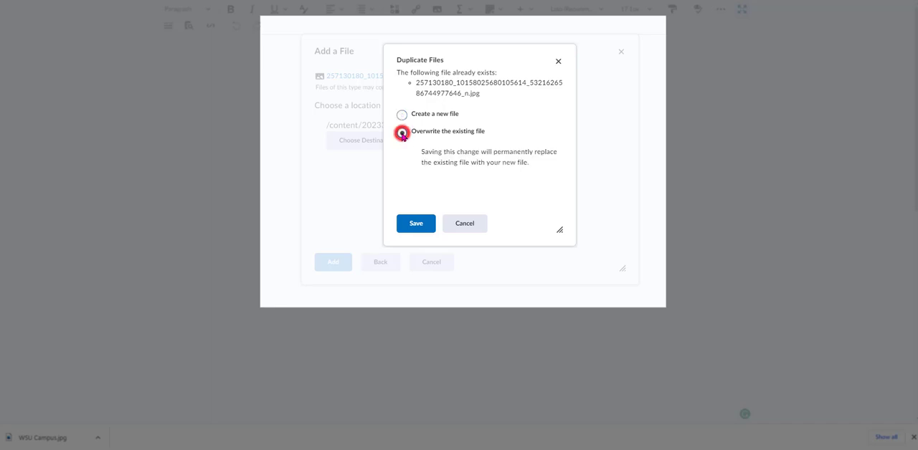
pyautogui.click(422, 226)
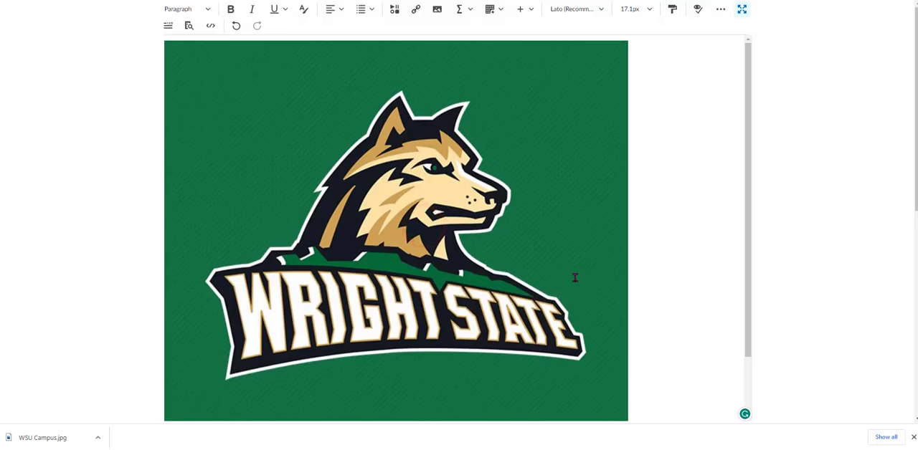
pyautogui.scroll(-2, 675, 318)
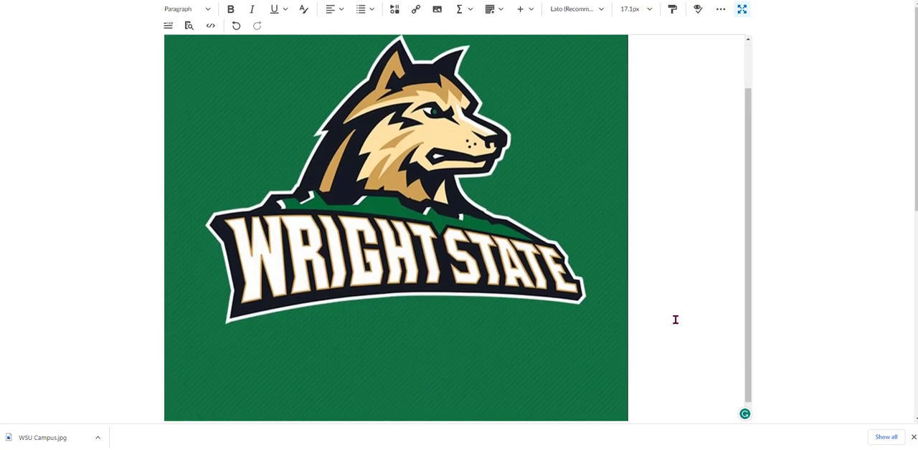
pyautogui.scroll(2, 675, 321)
pyautogui.scroll(-2, 675, 320)
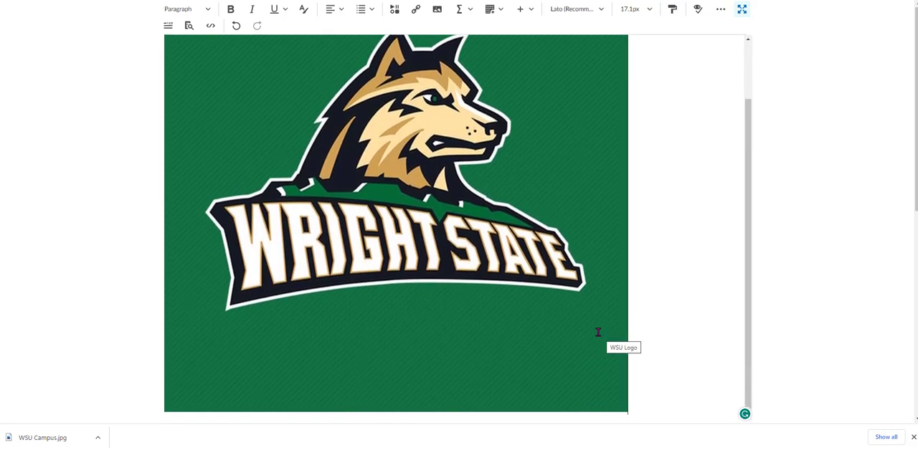
# Shrink the logo image, set its width to 600 with proportions locked, and enlarge it a little more freehand.
pyautogui.click(598, 361)
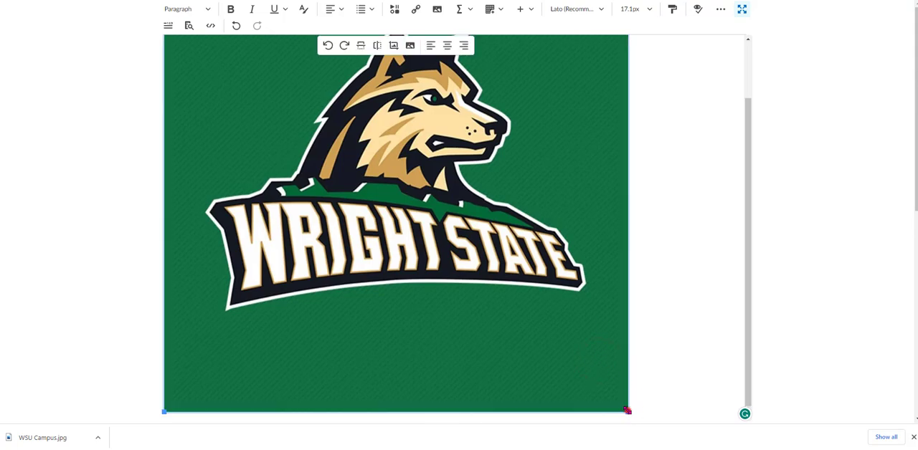
pyautogui.moveTo(627, 411); pyautogui.dragTo(403, 195)
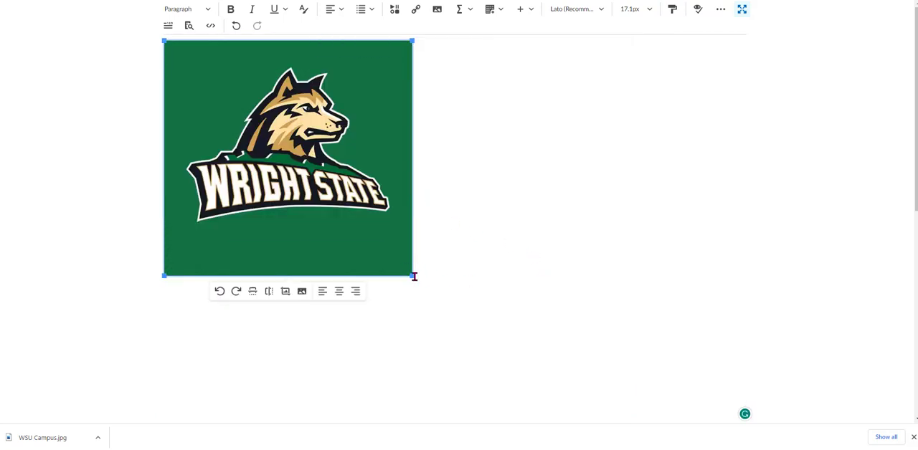
pyautogui.click(301, 293)
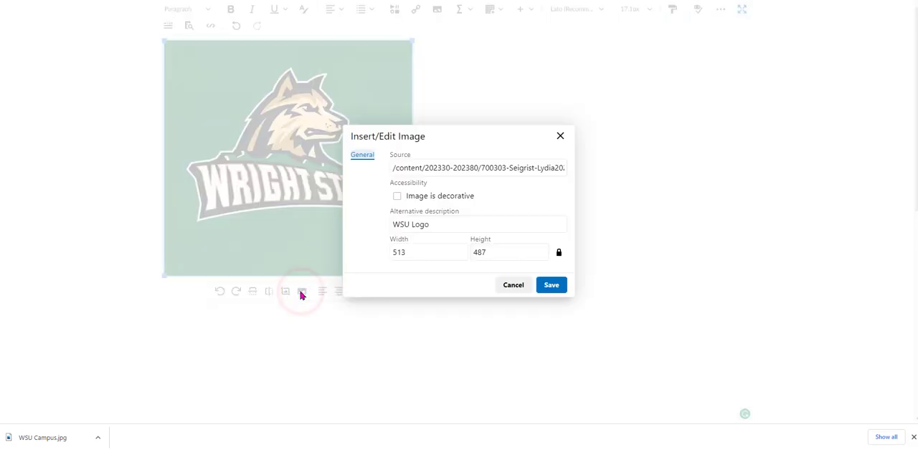
pyautogui.click(416, 251)
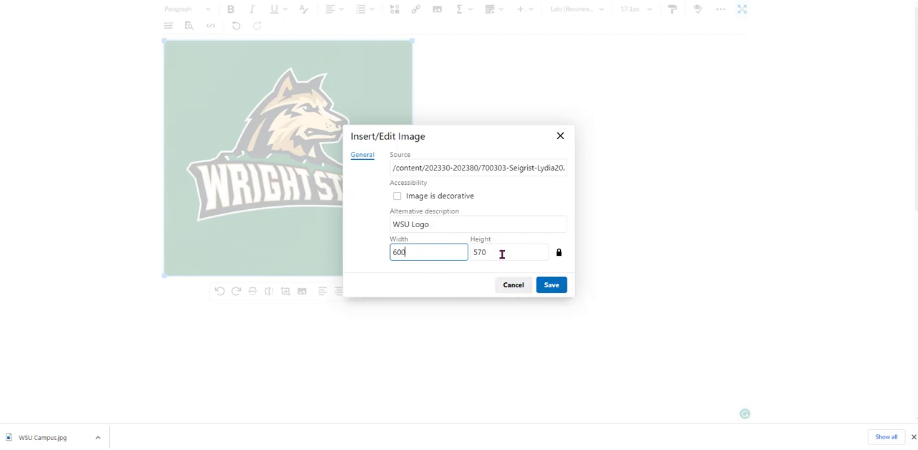
pyautogui.click(551, 287)
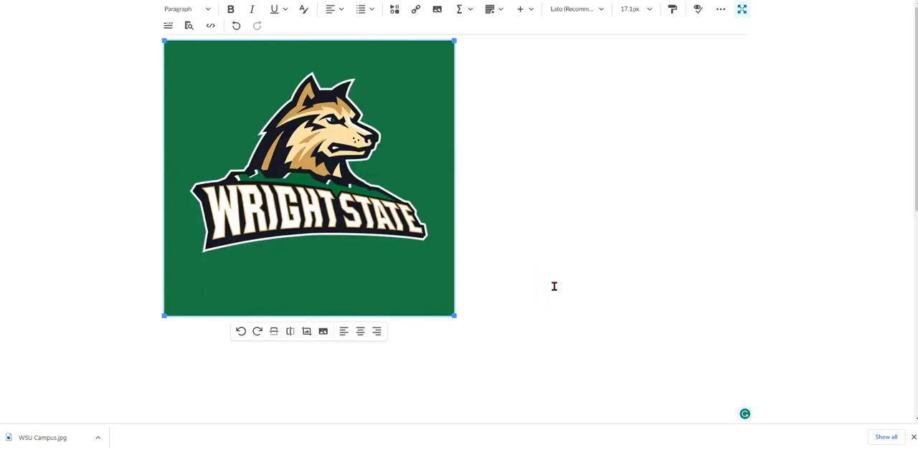
pyautogui.moveTo(455, 315); pyautogui.dragTo(514, 371)
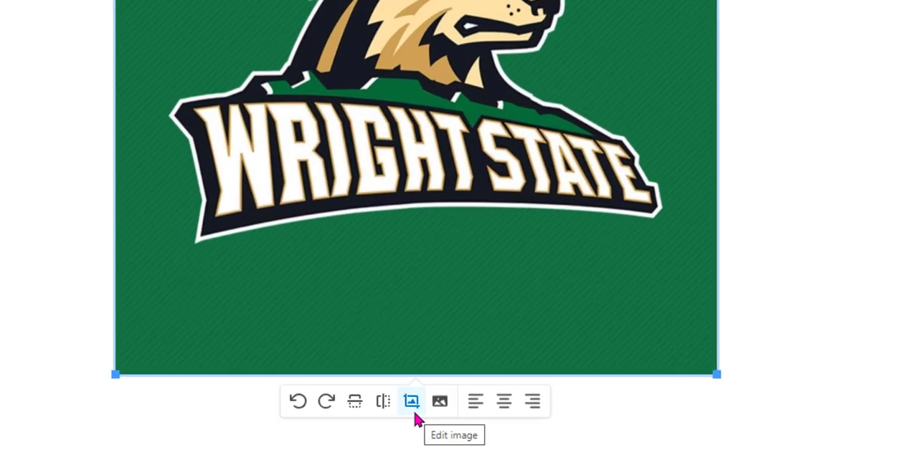
# Open the logo in the image editor and try its zoom controls and resize settings without applying a new size.
pyautogui.click(335, 388)
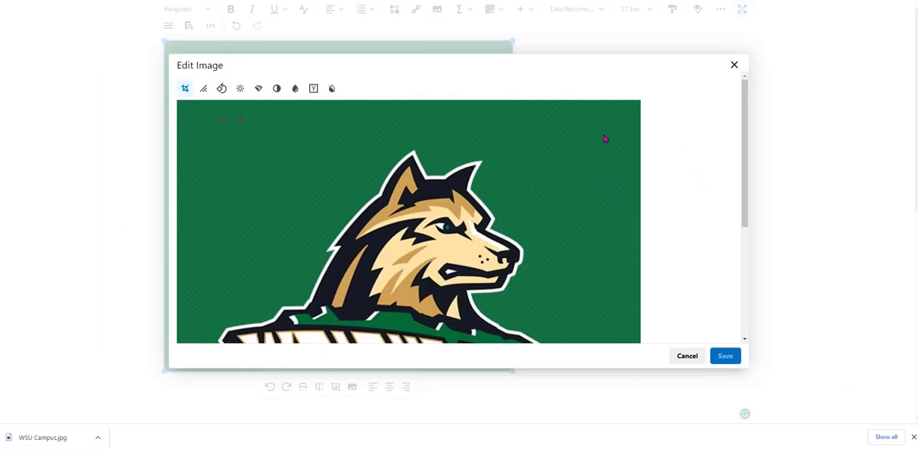
pyautogui.click(239, 119)
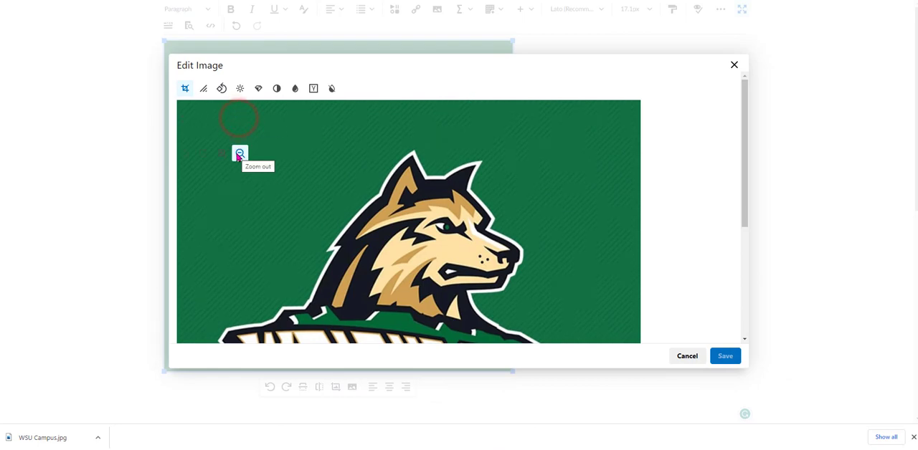
pyautogui.click(240, 152)
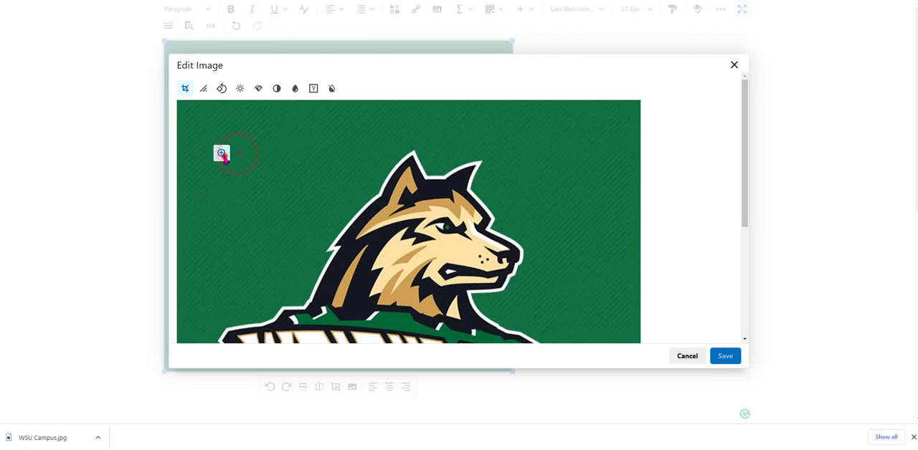
pyautogui.click(224, 160)
pyautogui.click(203, 88)
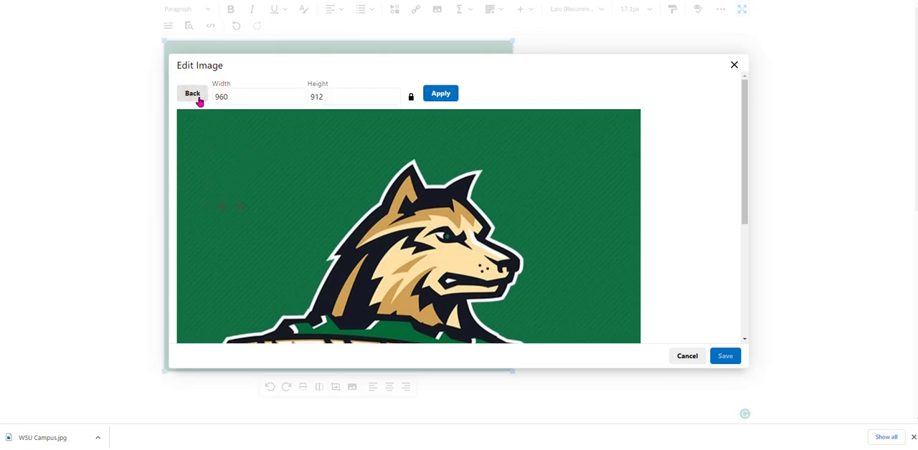
pyautogui.click(194, 95)
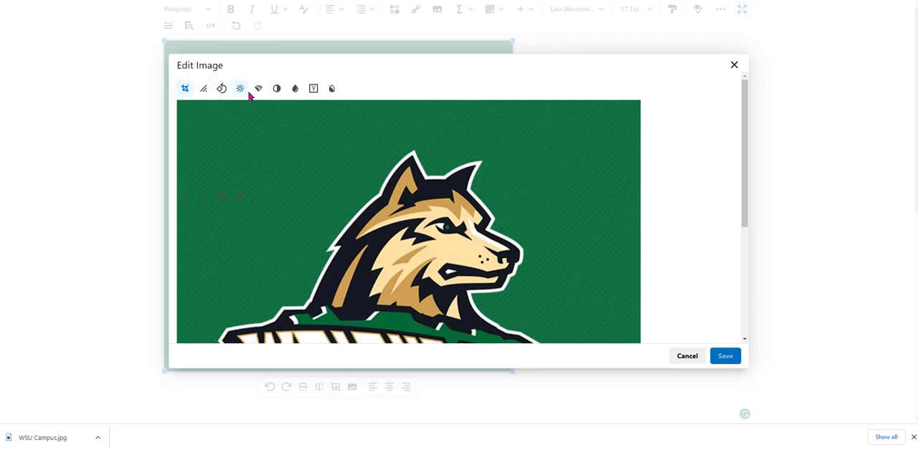
# Try a higher contrast on the logo image and leave the adjustment without applying it.
pyautogui.click(277, 91)
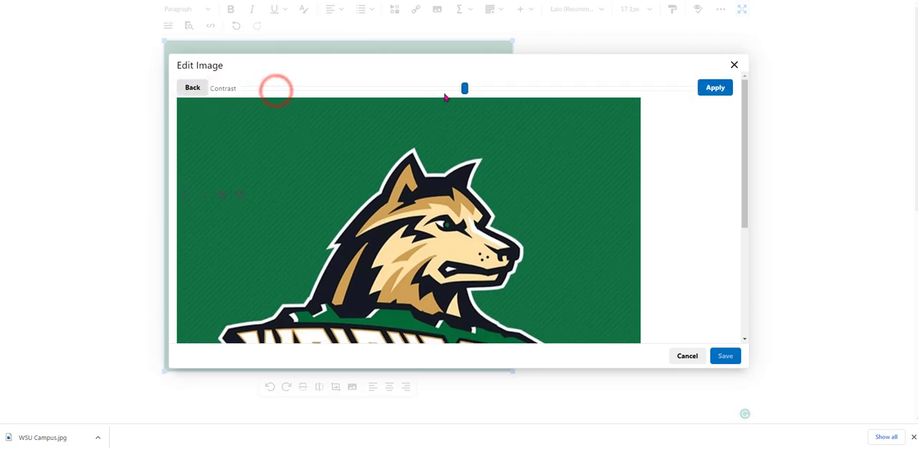
pyautogui.moveTo(463, 89); pyautogui.dragTo(573, 88)
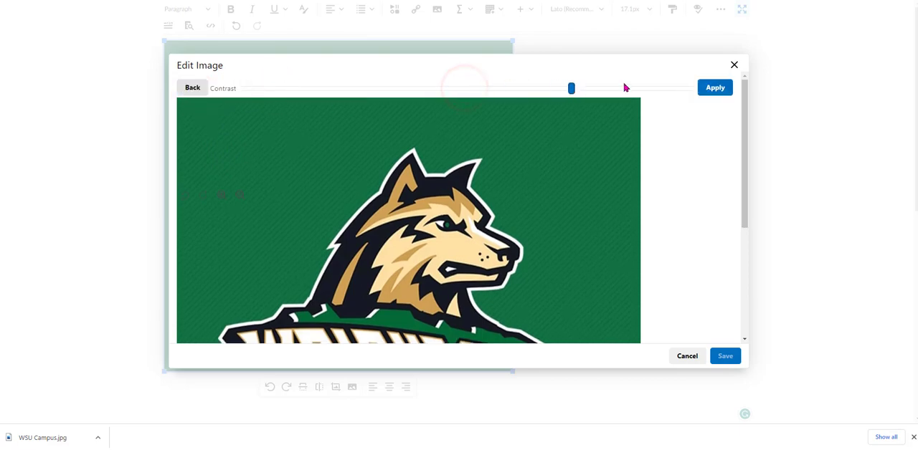
pyautogui.click(571, 89)
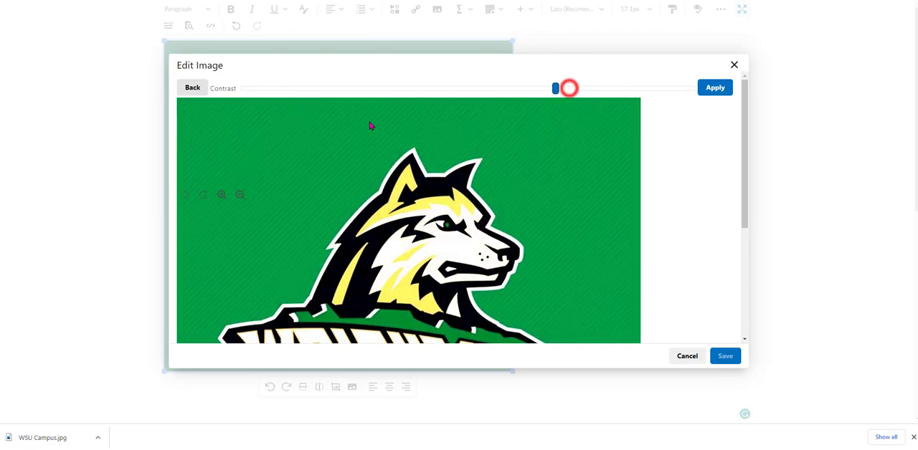
pyautogui.click(193, 89)
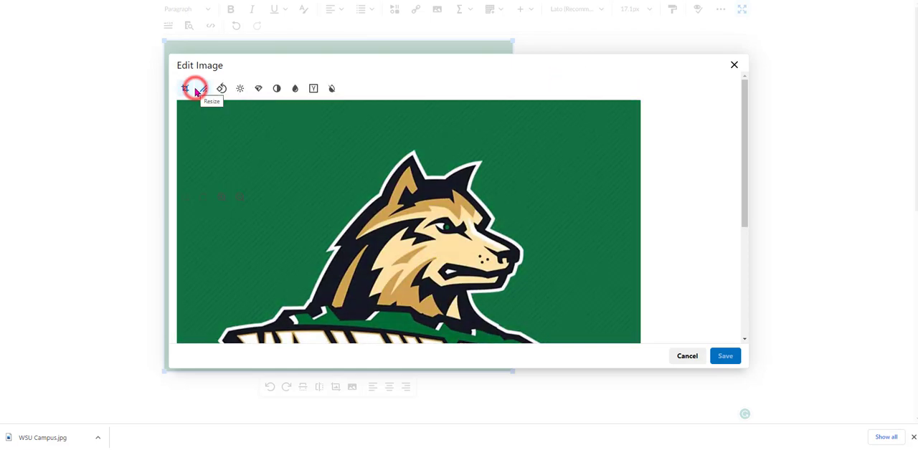
# Preview the logo with inverted colors, back out without applying the effect, and cancel the image editing.
pyautogui.click(332, 89)
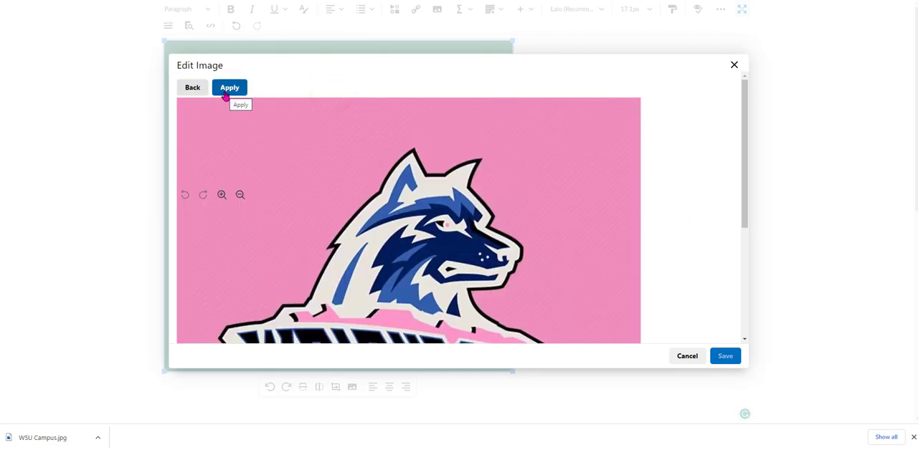
pyautogui.click(191, 86)
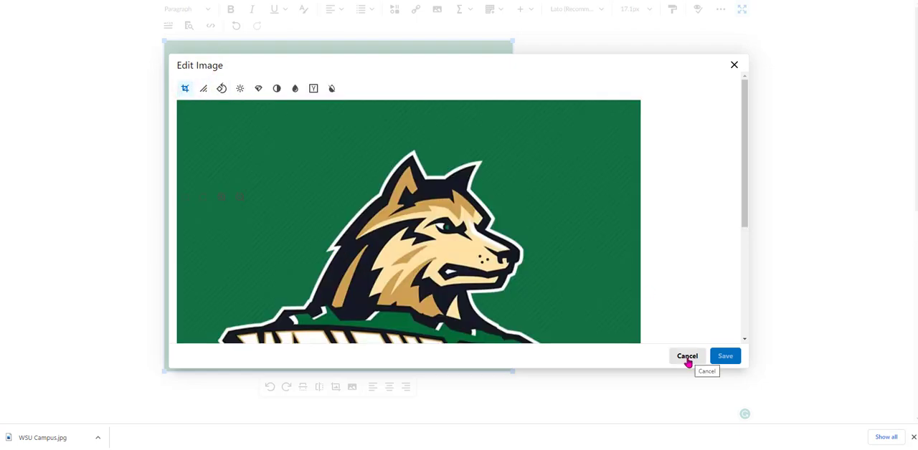
pyautogui.click(687, 358)
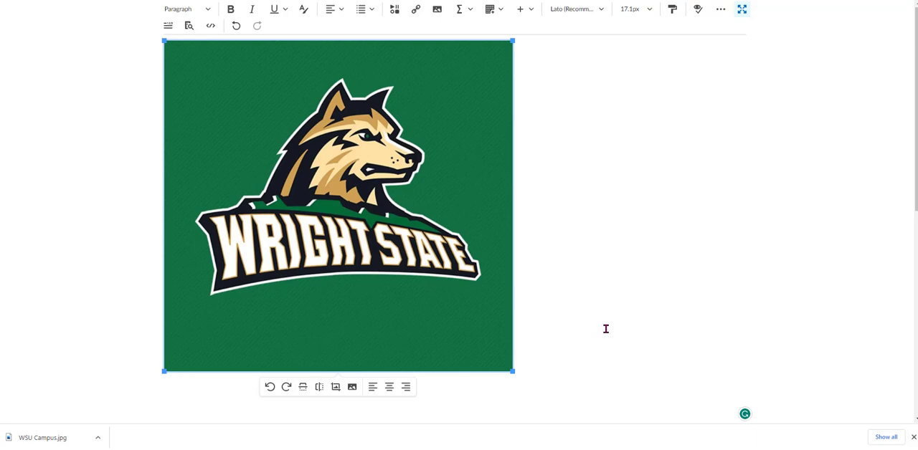
# Leave the full-screen editor and save the Week 2 description with the resized logo.
pyautogui.click(742, 10)
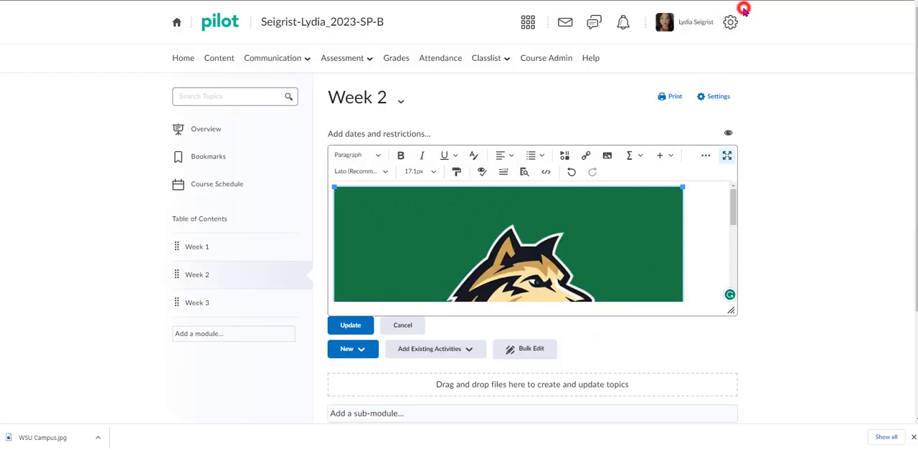
pyautogui.click(350, 325)
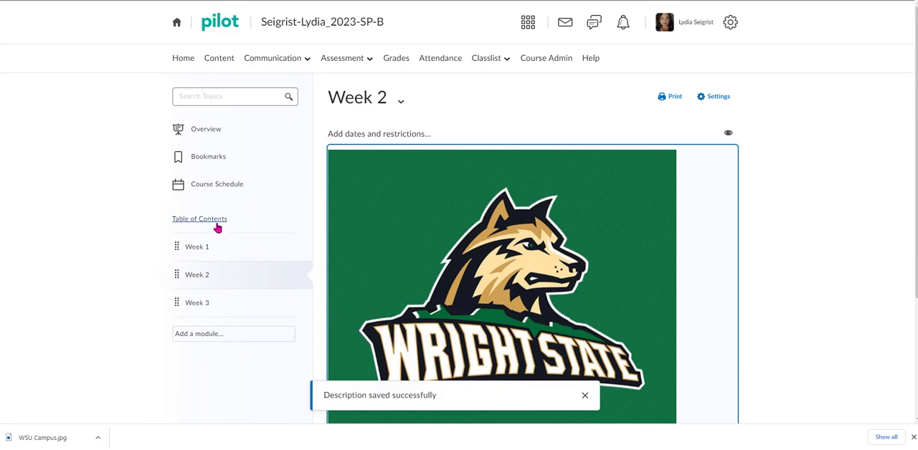
# Open the course's table of contents and review the Week 1 and Week 2 module descriptions.
pyautogui.click(219, 220)
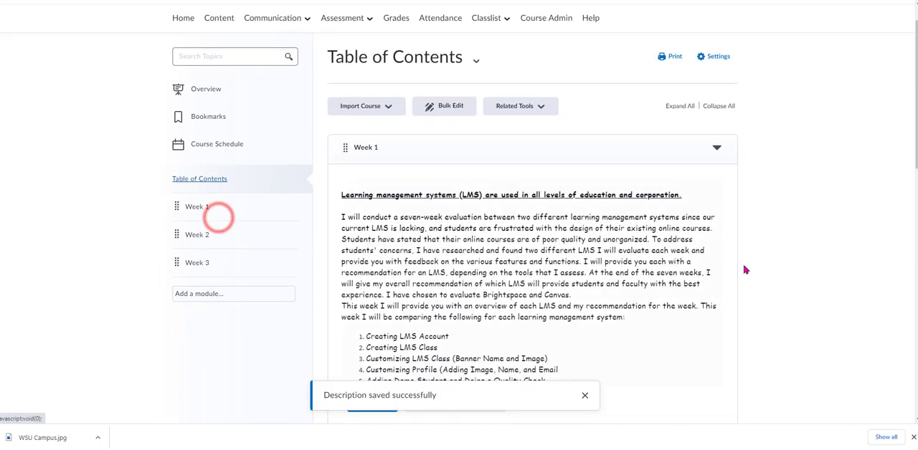
pyautogui.scroll(-3, 818, 258)
pyautogui.scroll(-2, 817, 219)
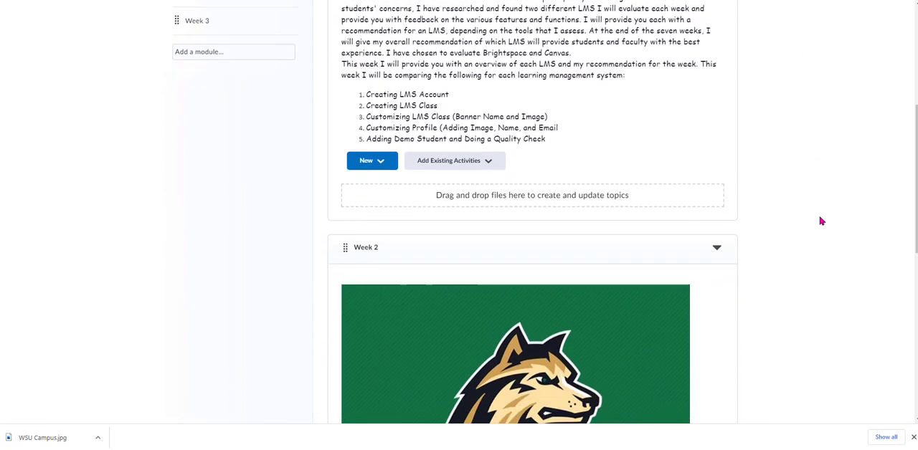
pyautogui.scroll(-4, 825, 225)
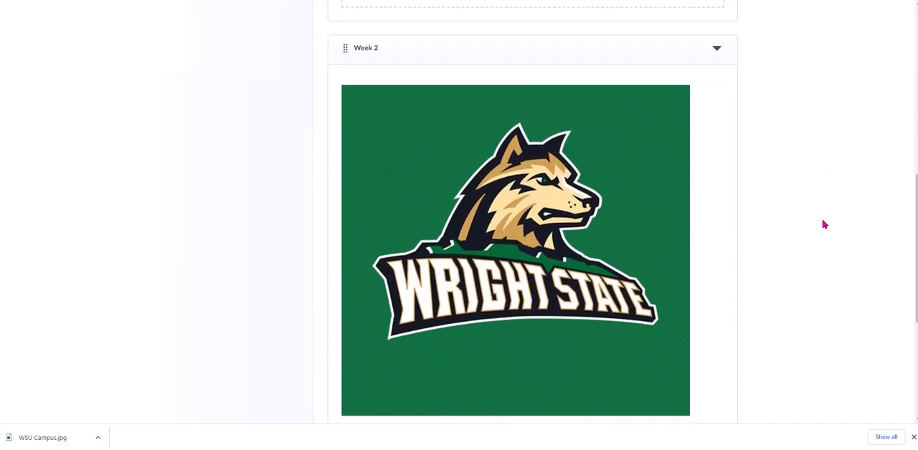
pyautogui.scroll(-2, 824, 225)
pyautogui.scroll(2, 824, 225)
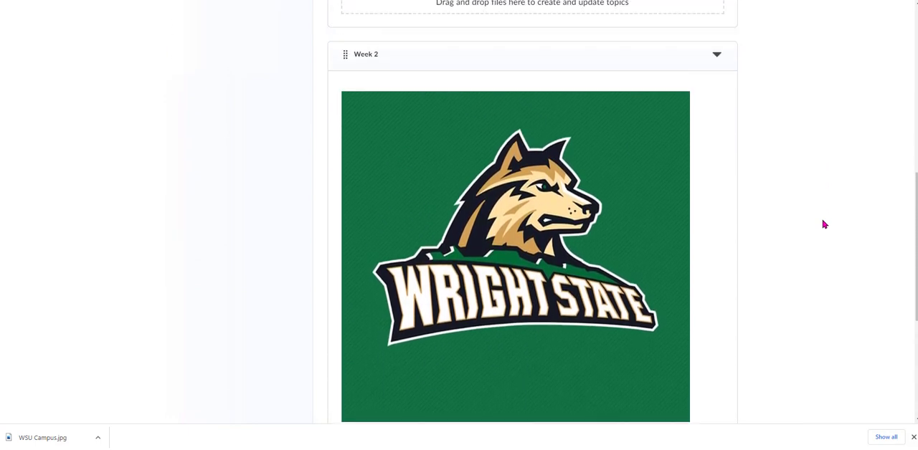
pyautogui.scroll(3, 824, 224)
pyautogui.scroll(3, 825, 224)
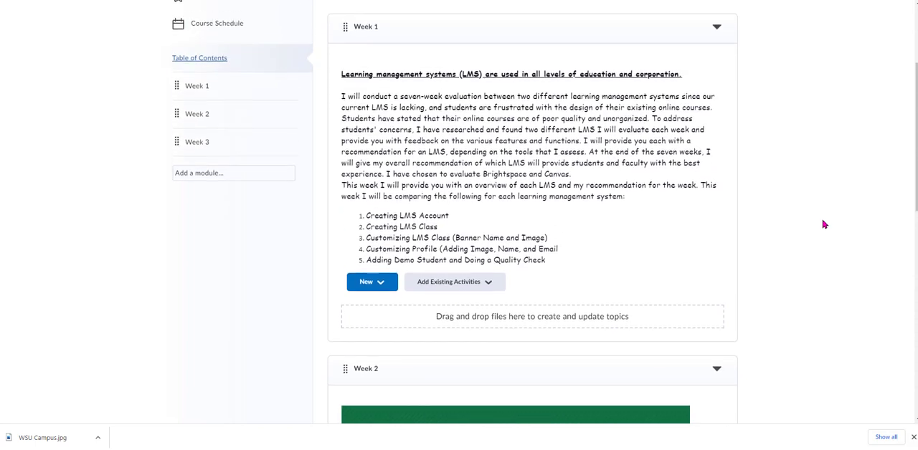